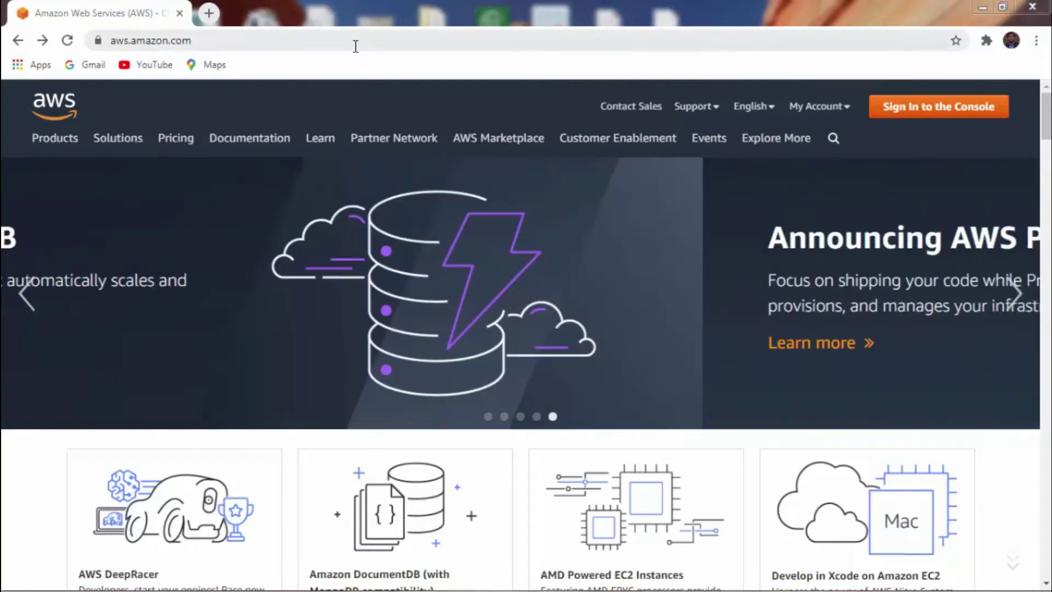
- Sign in to the AWS Management Console and select the Asia Pacific (Mumbai) ap-south-1 region
click(355, 44)
click(943, 109)
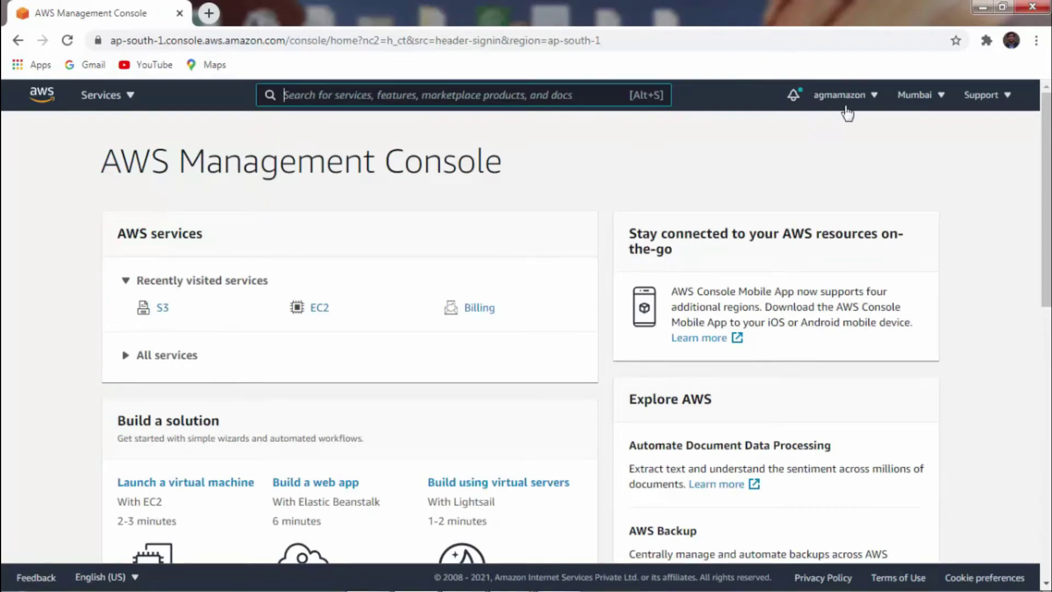
click(938, 101)
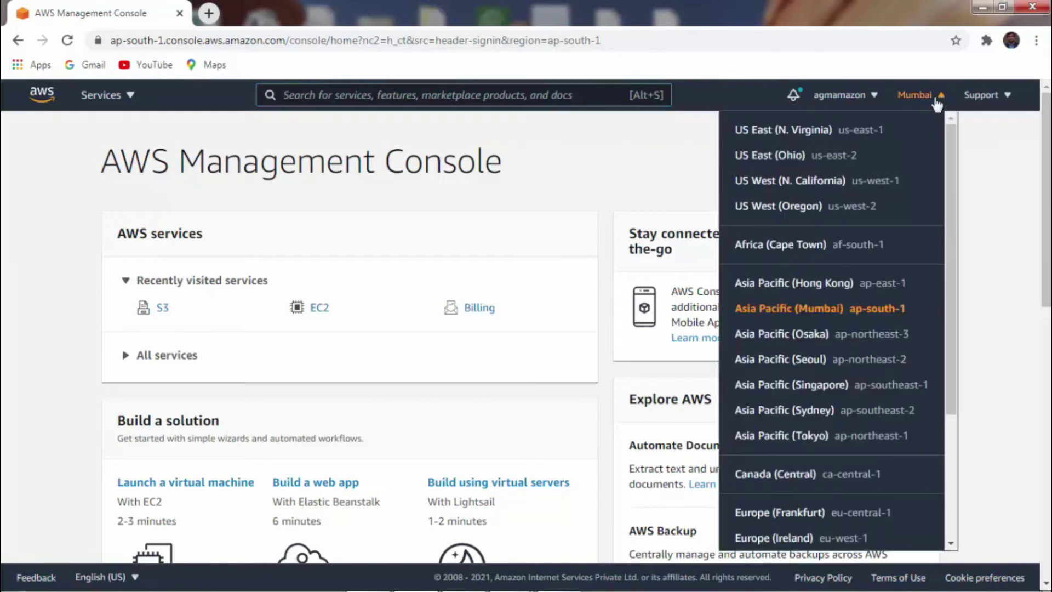
click(858, 310)
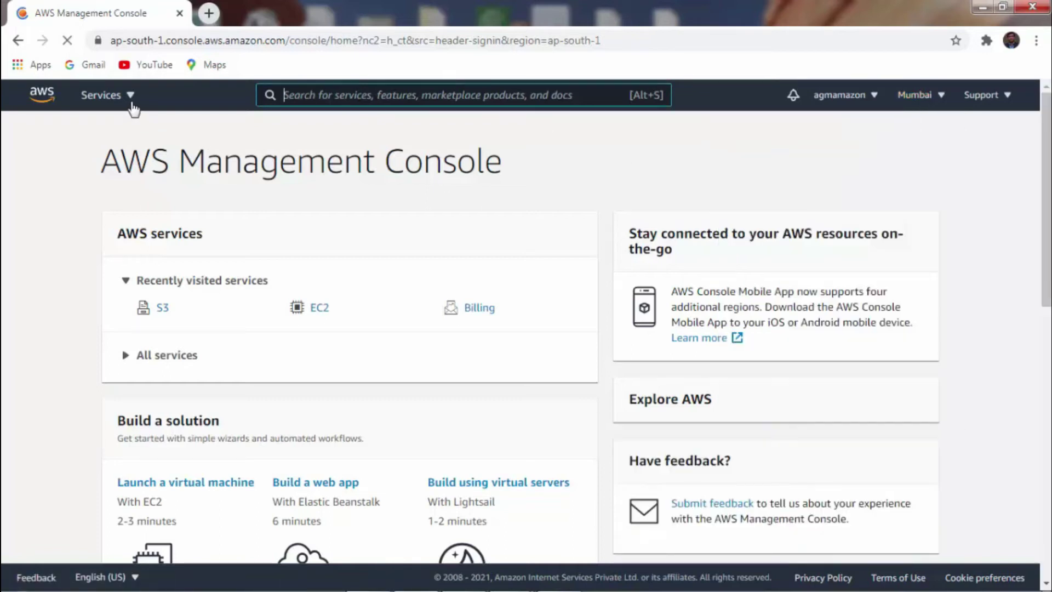
- Open the S3 service from the Storage category in the list of all services
click(131, 98)
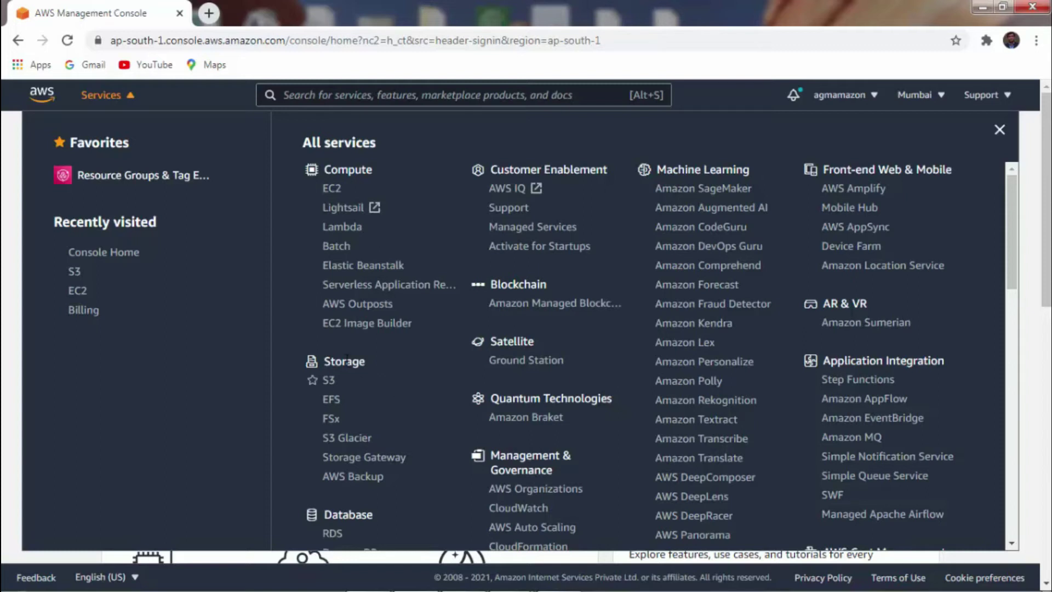
drag(323, 361, 384, 365)
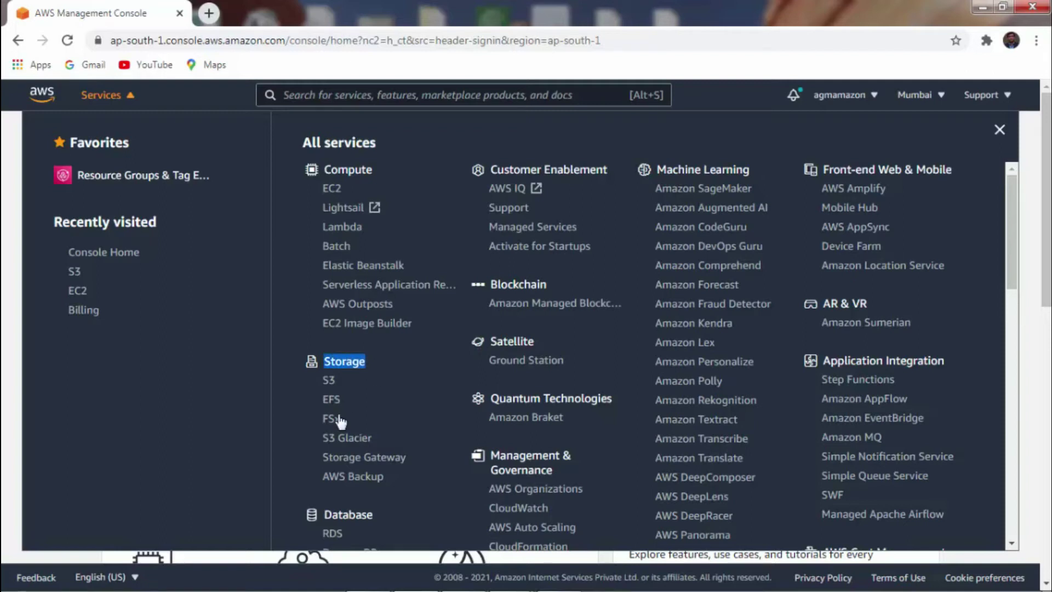
click(330, 384)
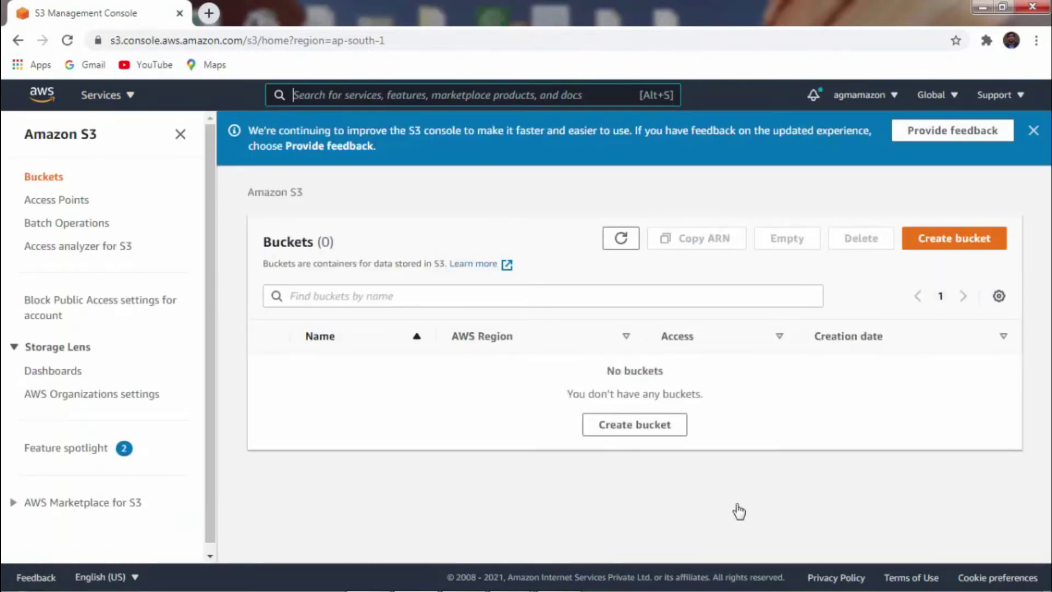
- Start creating a new bucket and enter myfirstbucket101 as its name
click(953, 246)
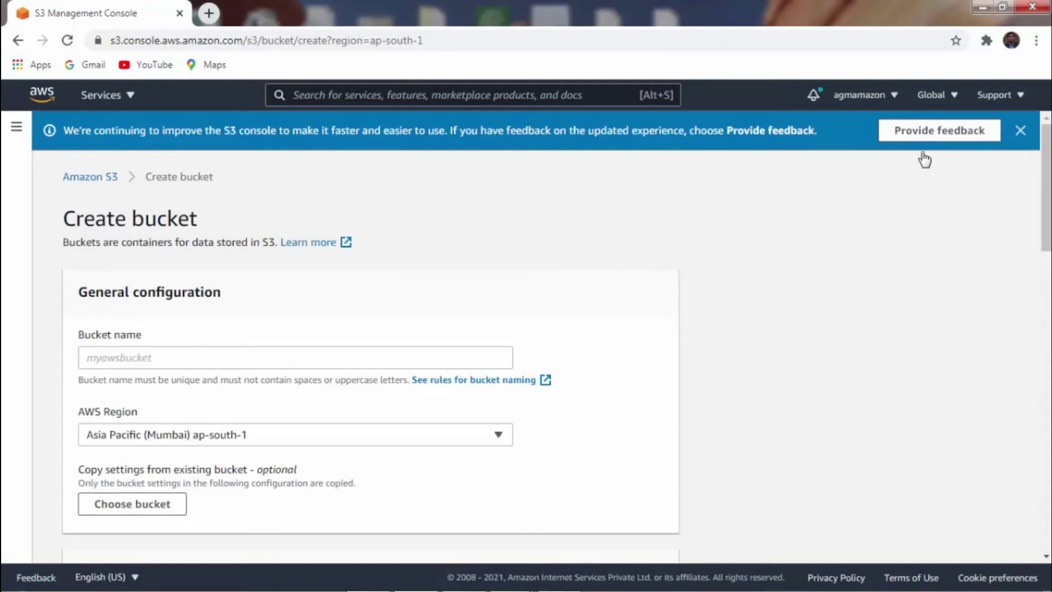
click(482, 357)
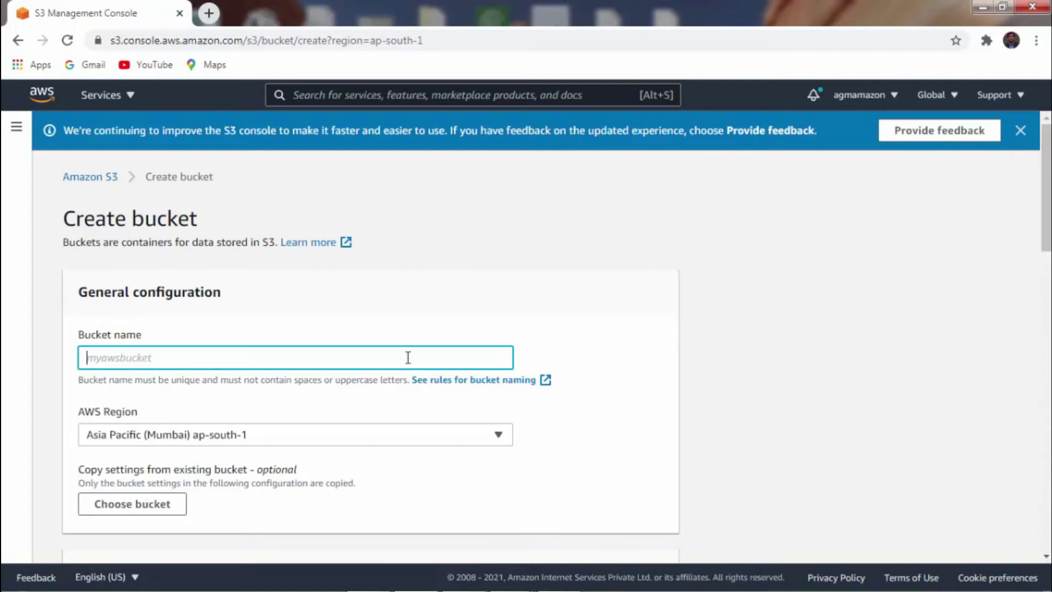
text(myfirstbucket101)
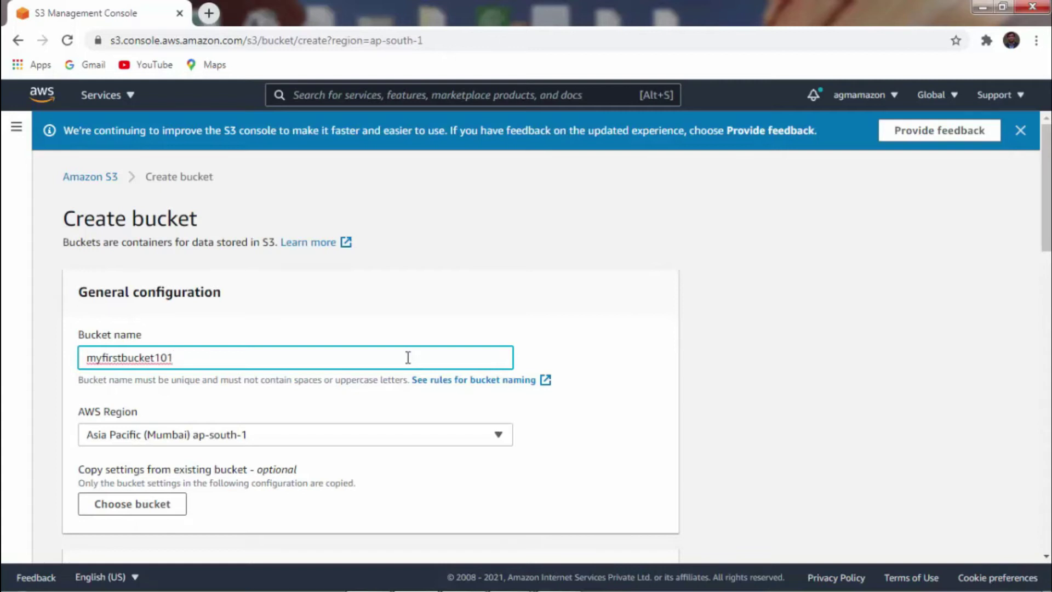
click(776, 375)
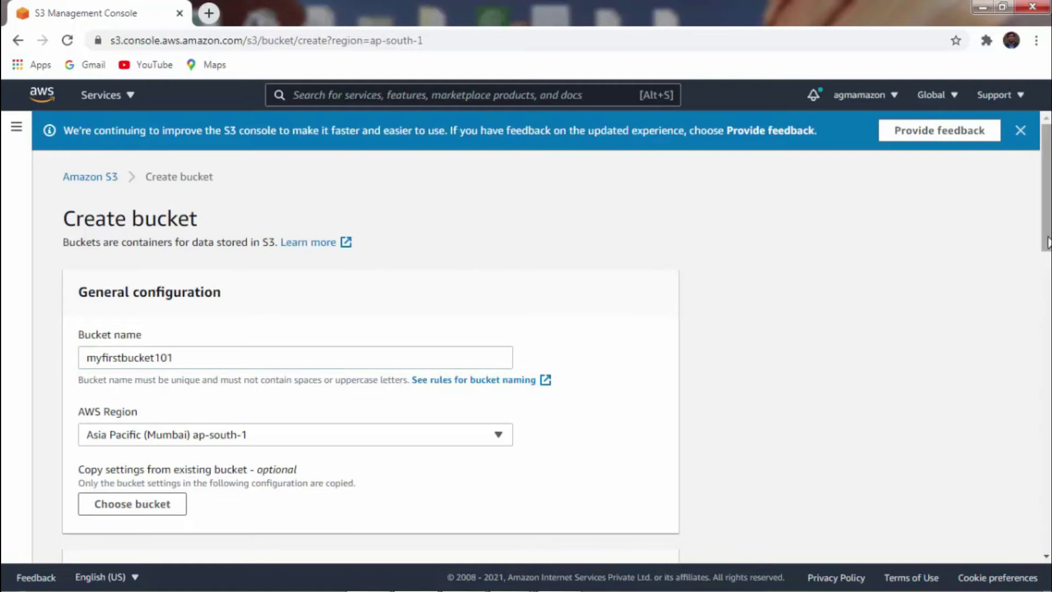
- Turn off Block all public access for the new bucket and acknowledge that its objects might become public
drag(1046, 250, 1046, 268)
scroll(1046, 263, down, 1)
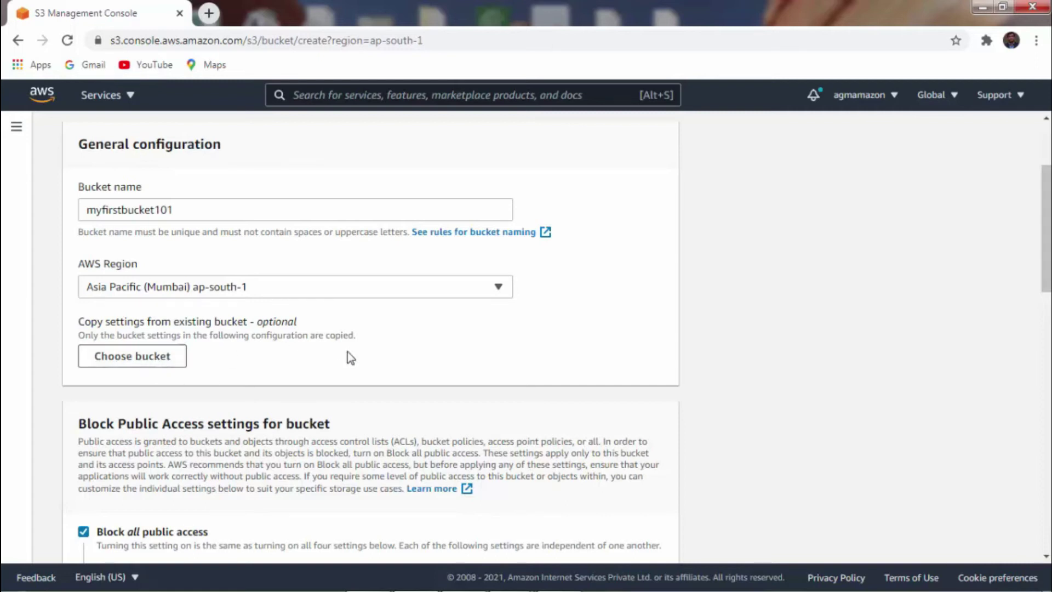
drag(1048, 268, 1048, 296)
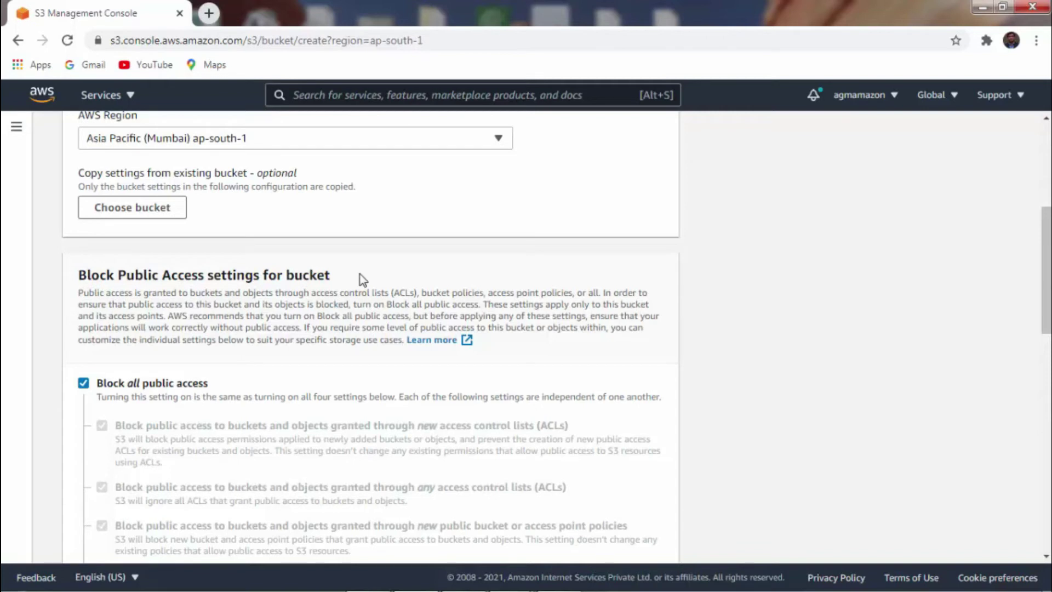
scroll(1049, 260, down, 1)
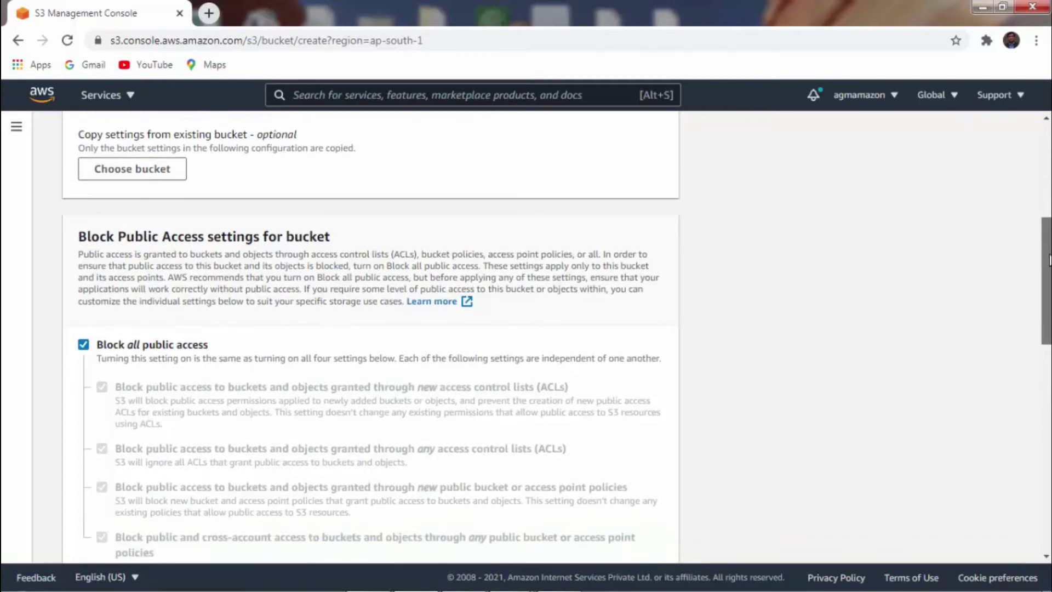
scroll(1050, 261, down, 2)
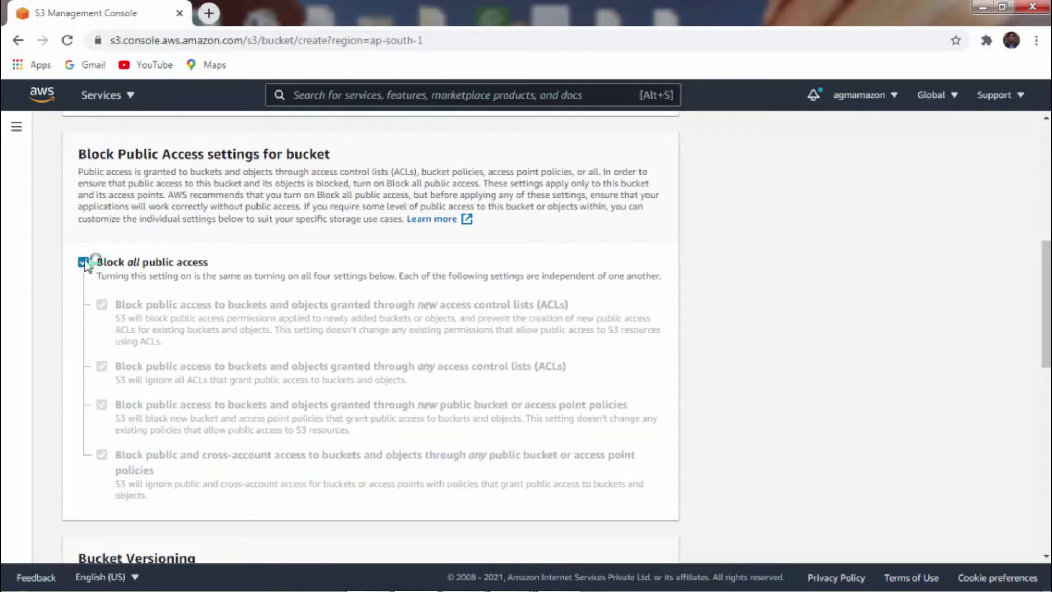
click(84, 263)
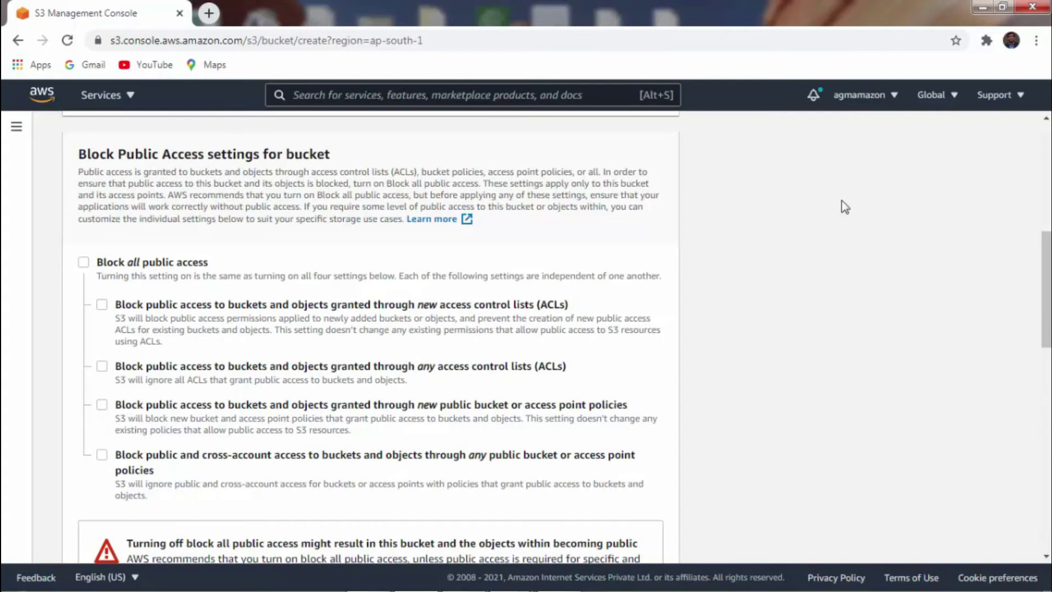
drag(1046, 269, 1050, 312)
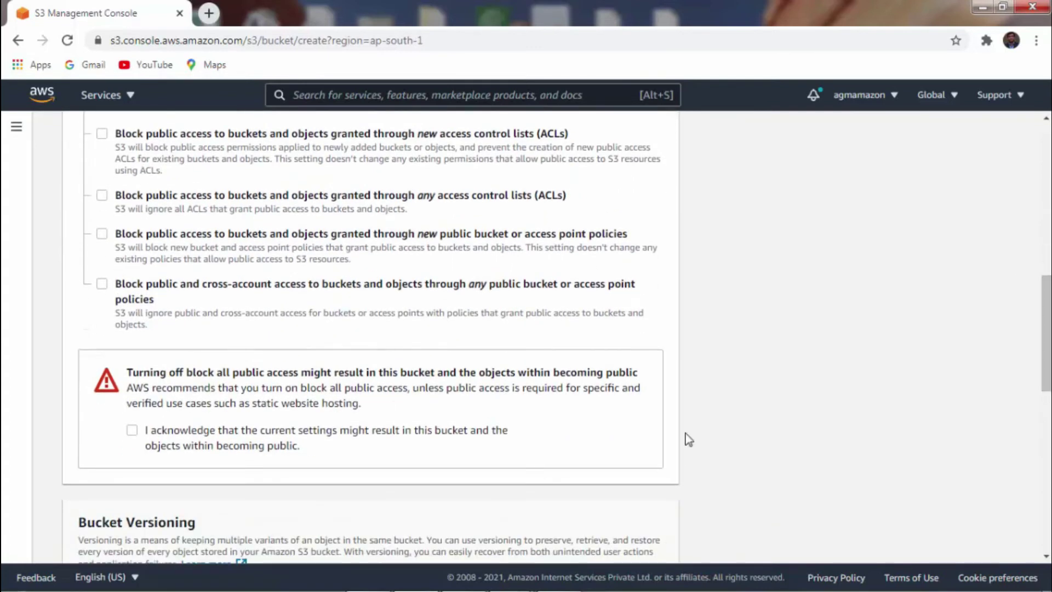
click(132, 433)
- Review the versioning, tags, default encryption and advanced Object Lock settings, and try to create the bucket
scroll(662, 505, down, 3)
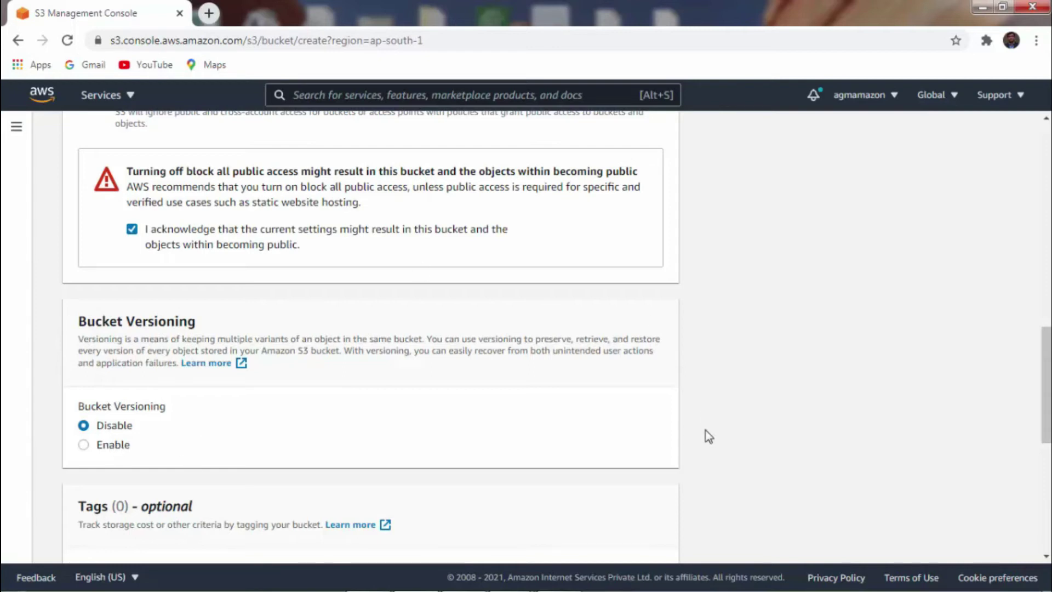
drag(1044, 347, 1044, 390)
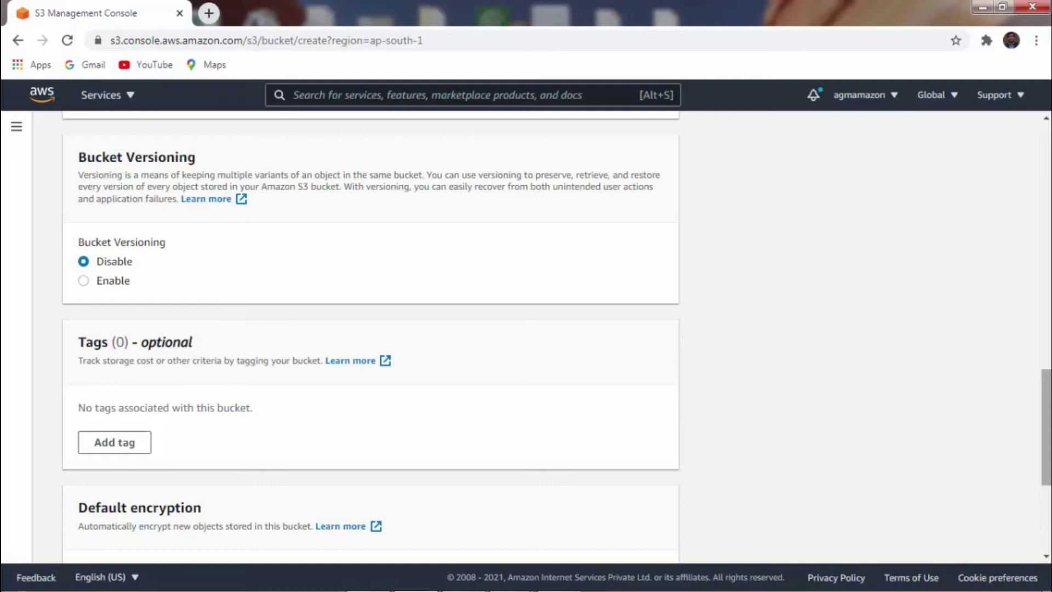
scroll(371, 337, down, 2)
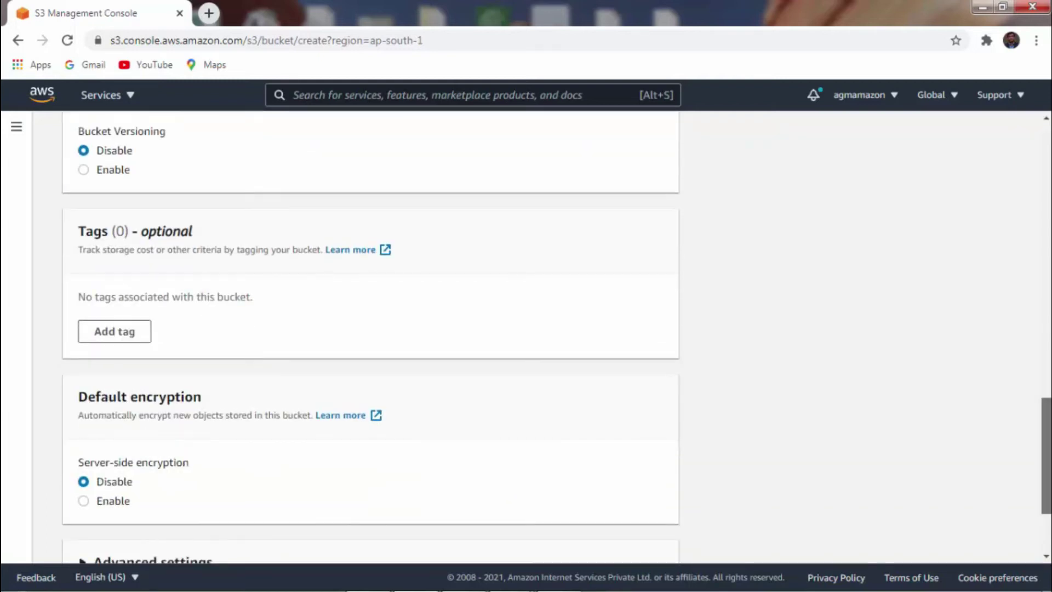
scroll(370, 337, down, 2)
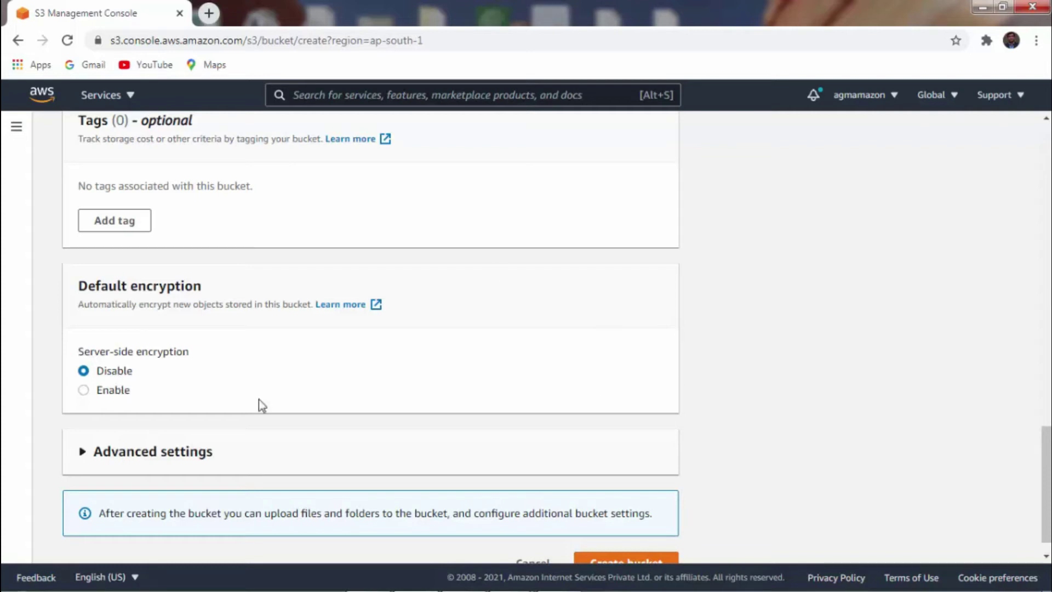
click(193, 452)
scroll(110, 356, down, 3)
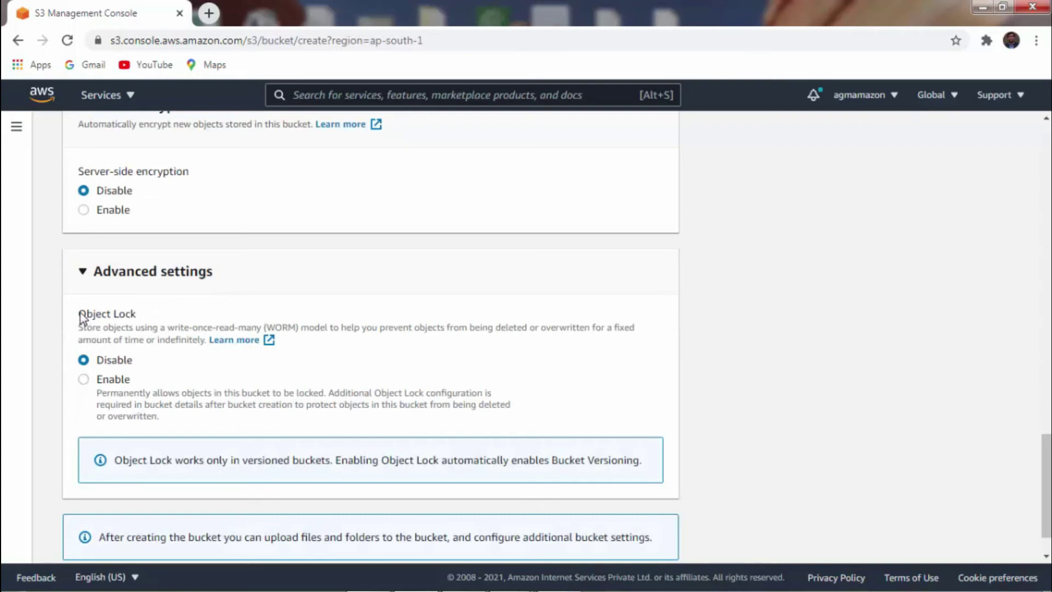
drag(79, 314, 167, 318)
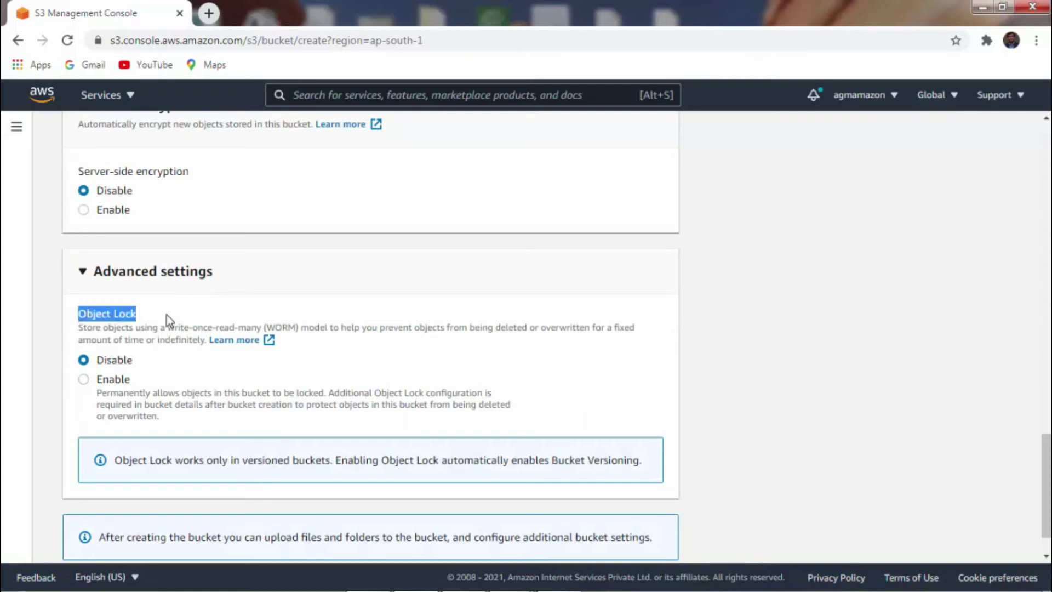
click(166, 314)
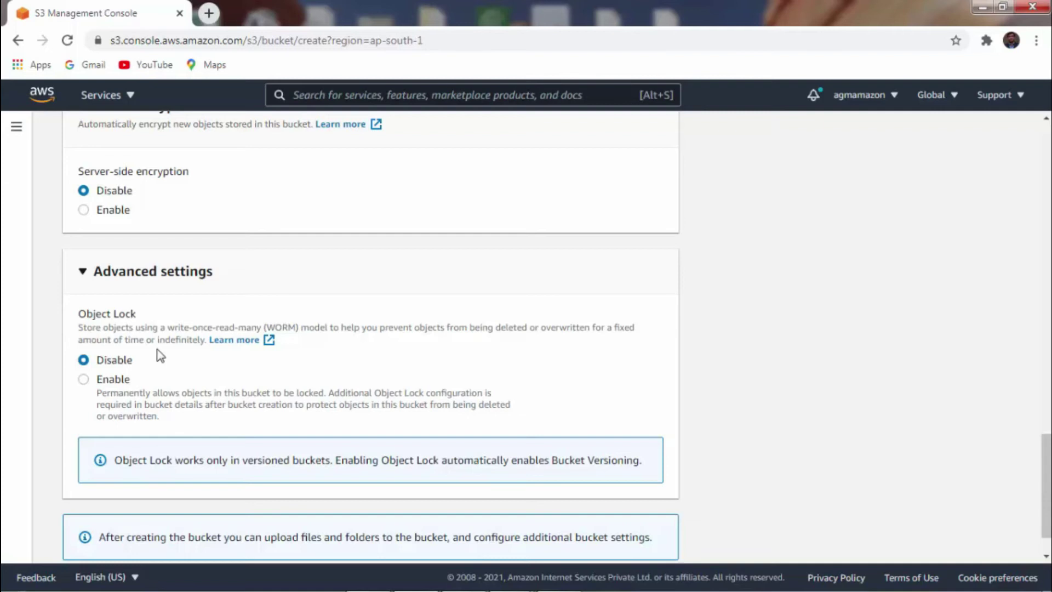
scroll(160, 356, down, 1)
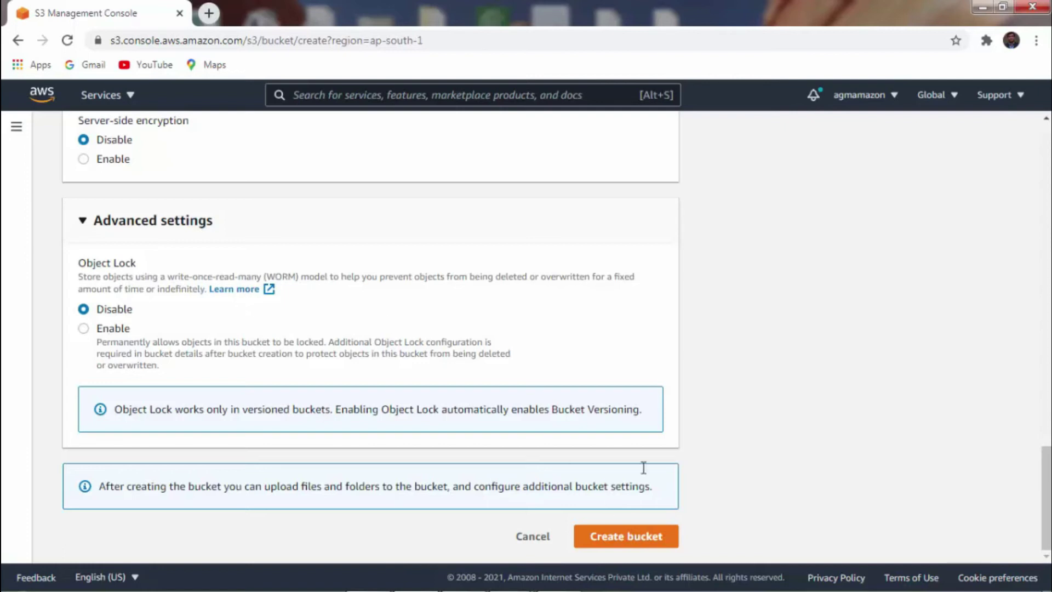
click(627, 537)
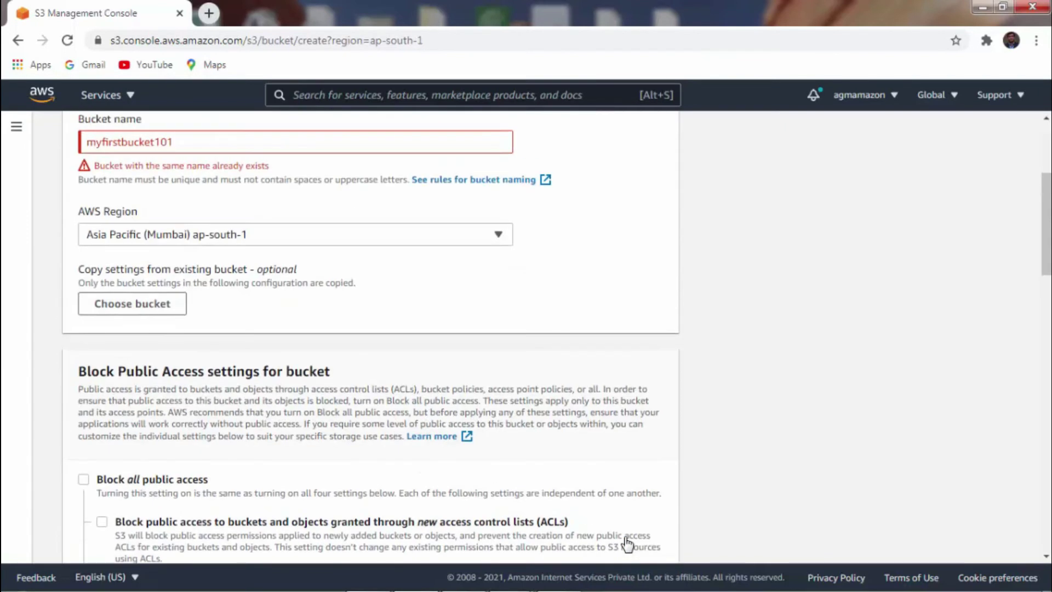
- Change the bucket name to myfirstbucket101999 and create the bucket
scroll(626, 542, up, 1)
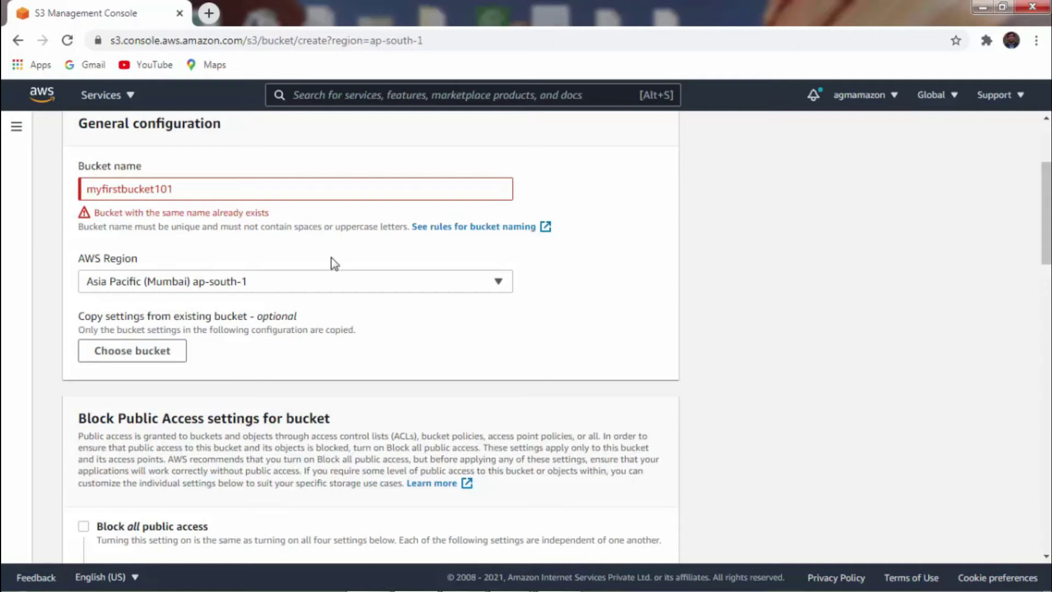
click(310, 192)
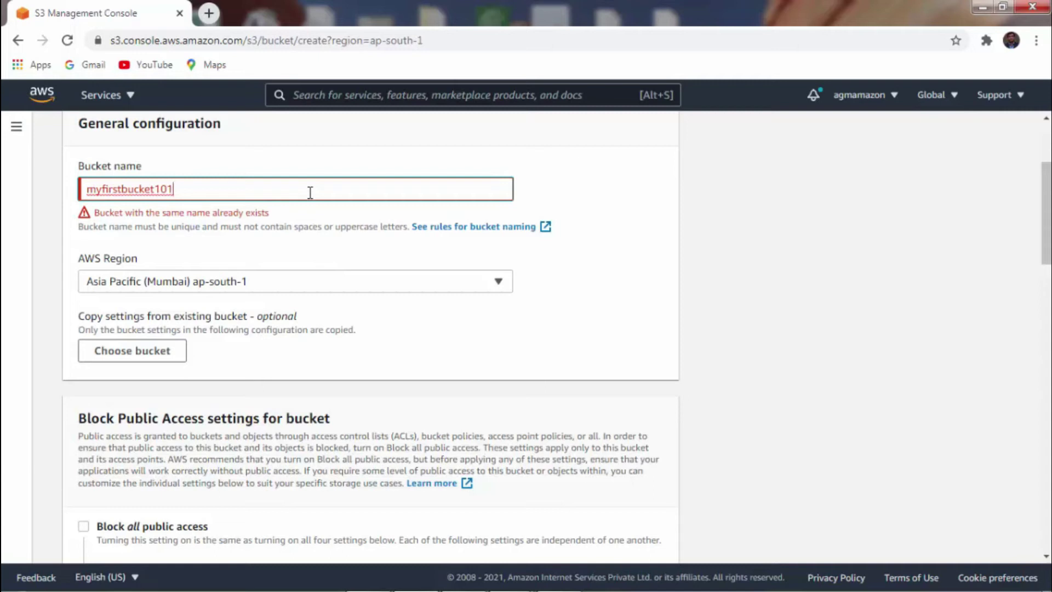
text(999)
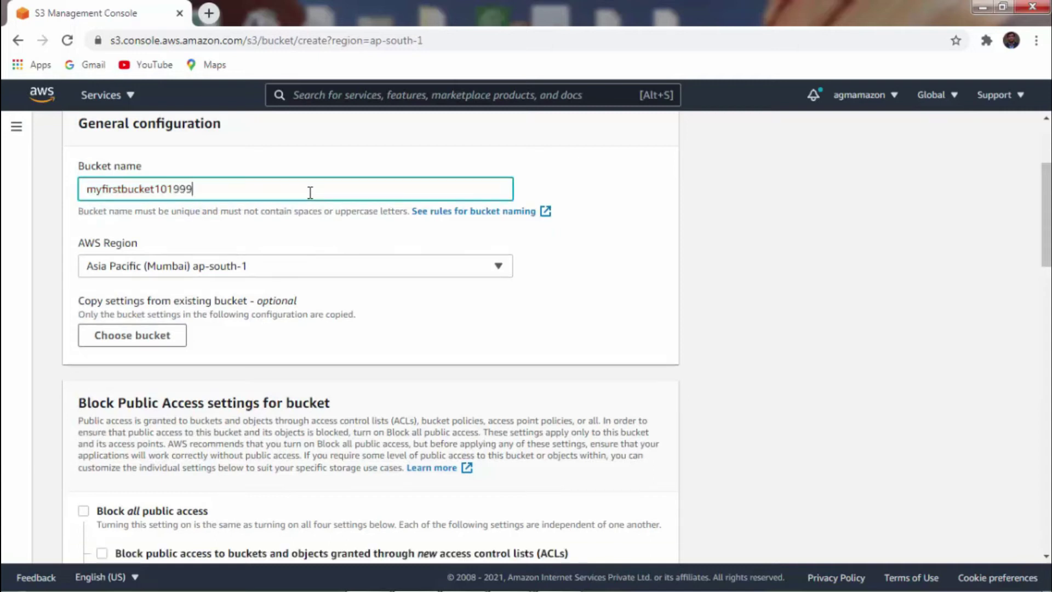
click(629, 252)
scroll(630, 257, down, 10)
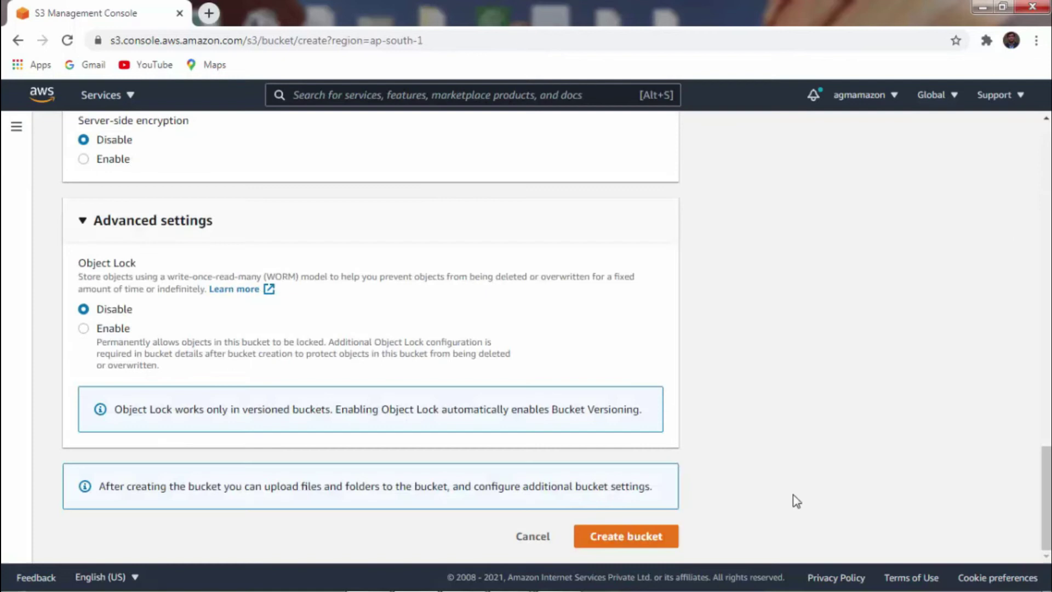
click(635, 545)
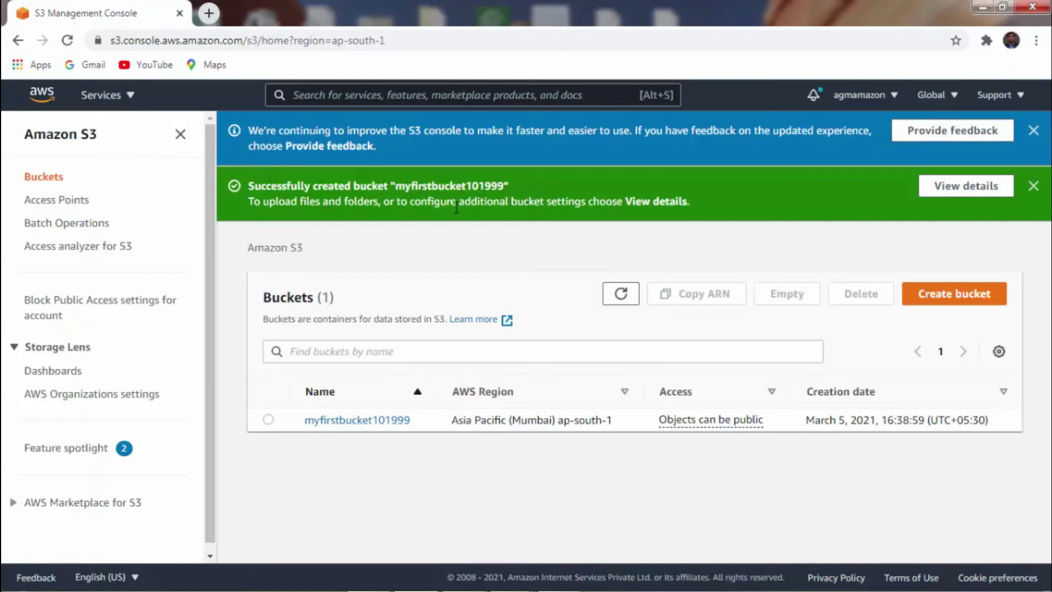
- Open the bucket myfirstbucket101999 and look through its objects, properties and permissions
click(476, 419)
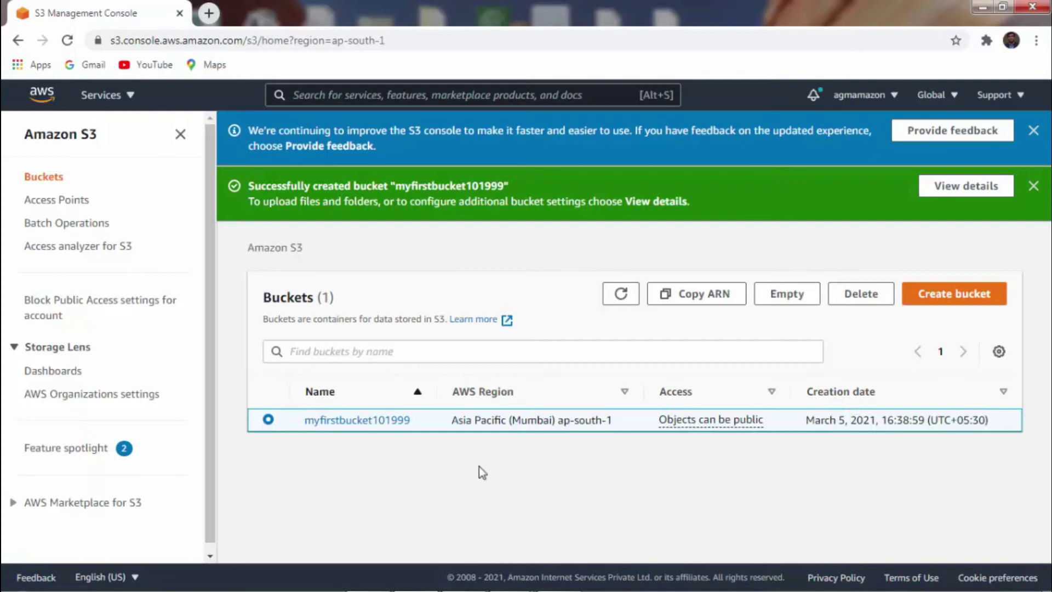
click(348, 422)
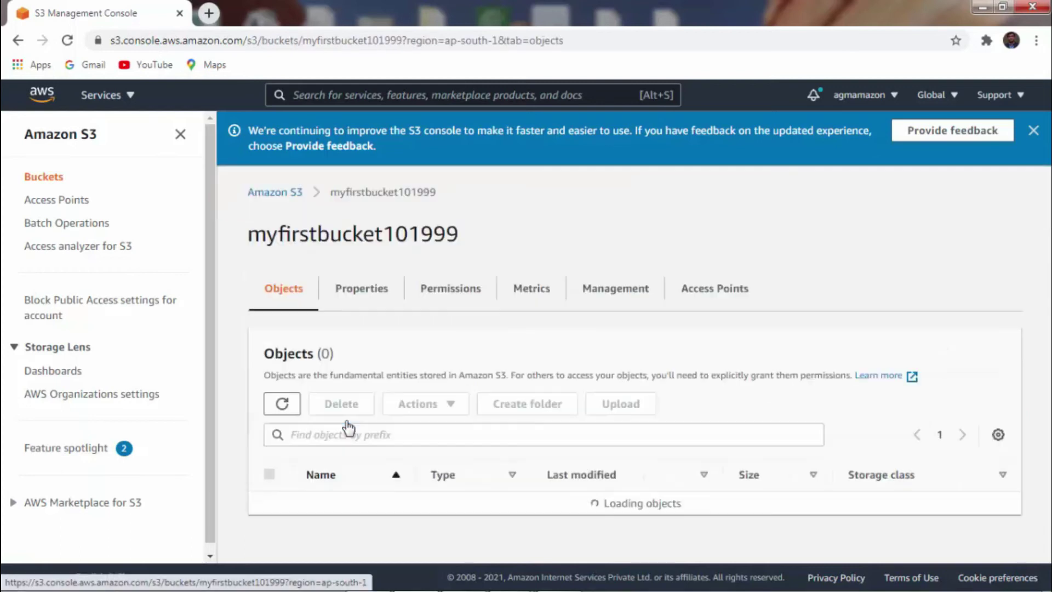
drag(1048, 196, 1049, 251)
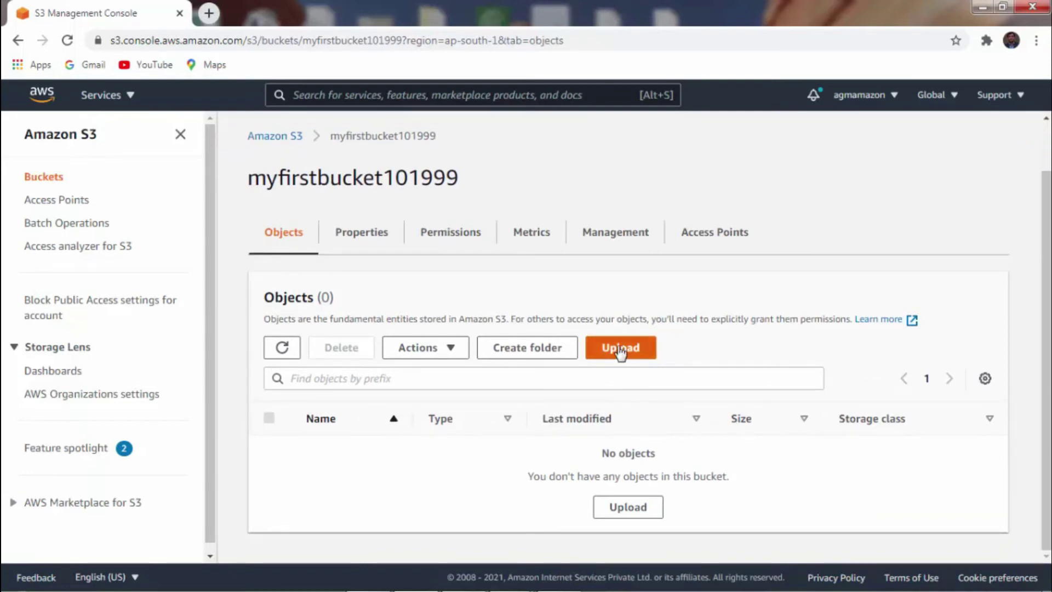
click(371, 241)
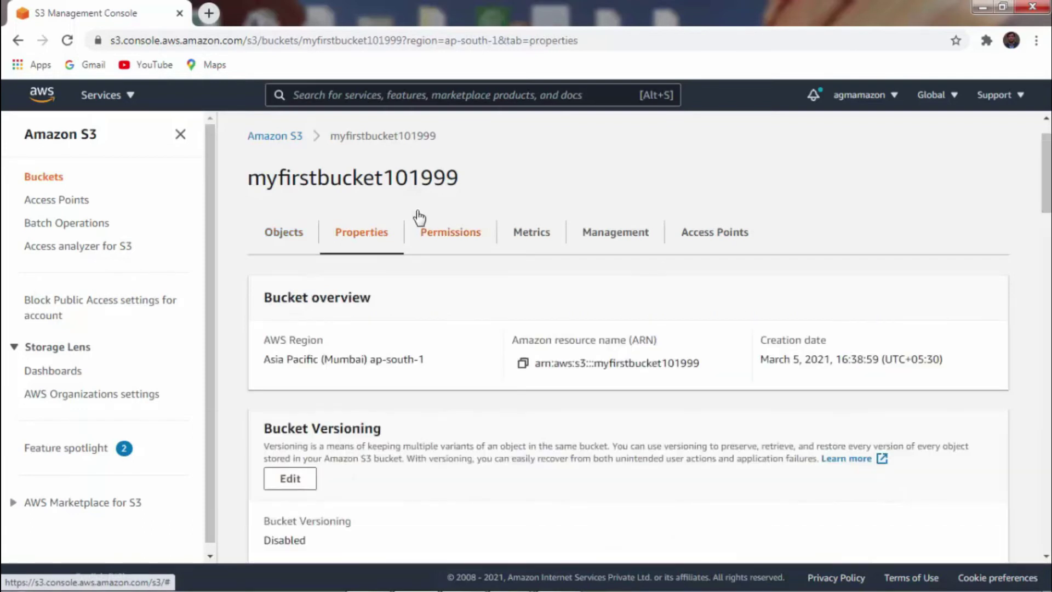
click(446, 248)
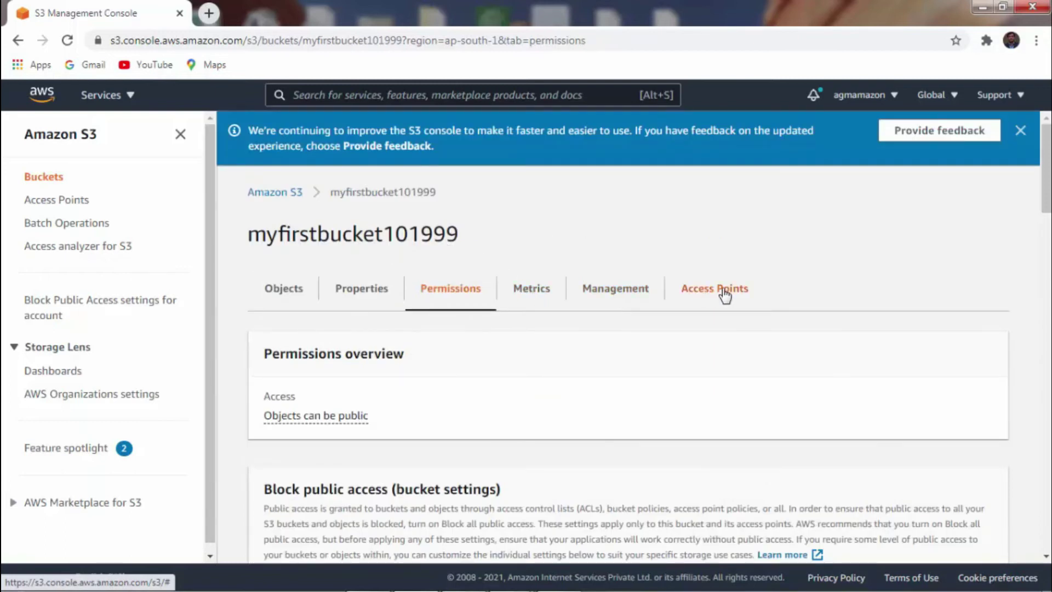
- Start an upload to the bucket myfirstbucket101999 and add the file AWSTest.png from the Desktop
click(285, 290)
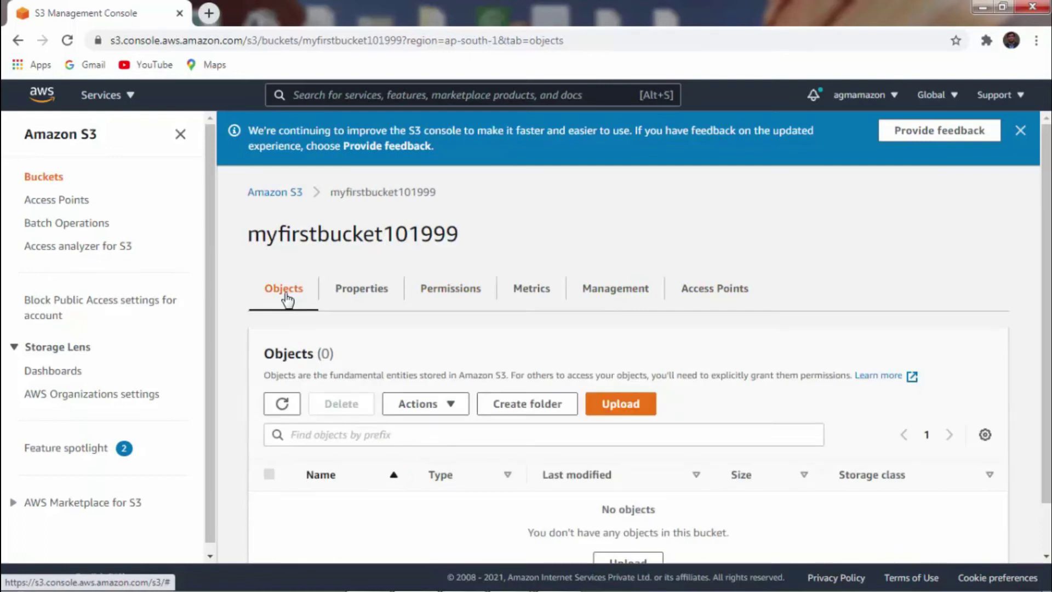
click(620, 406)
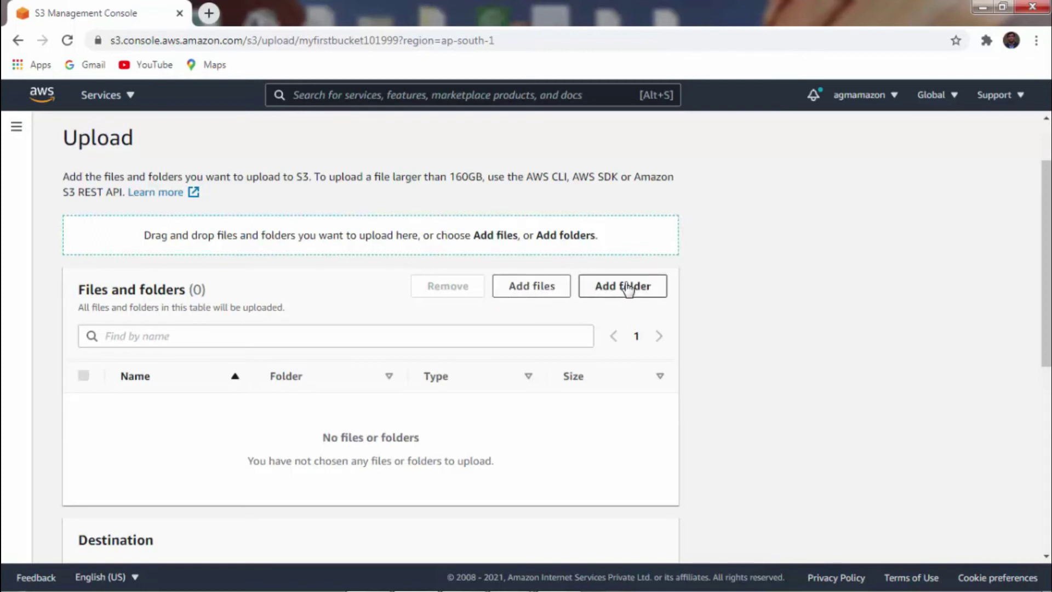
click(531, 288)
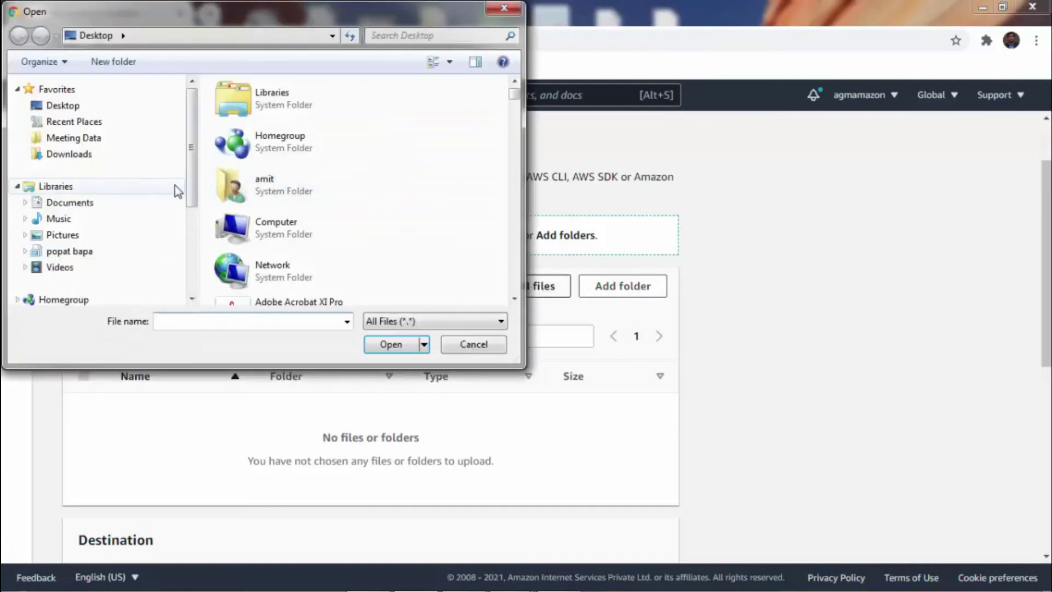
click(79, 108)
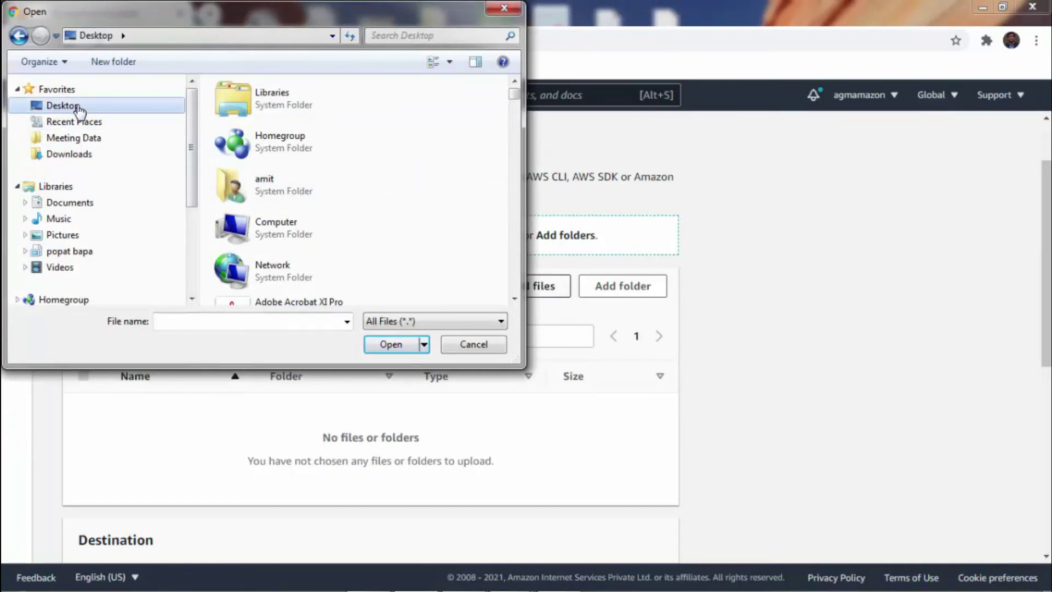
click(282, 201)
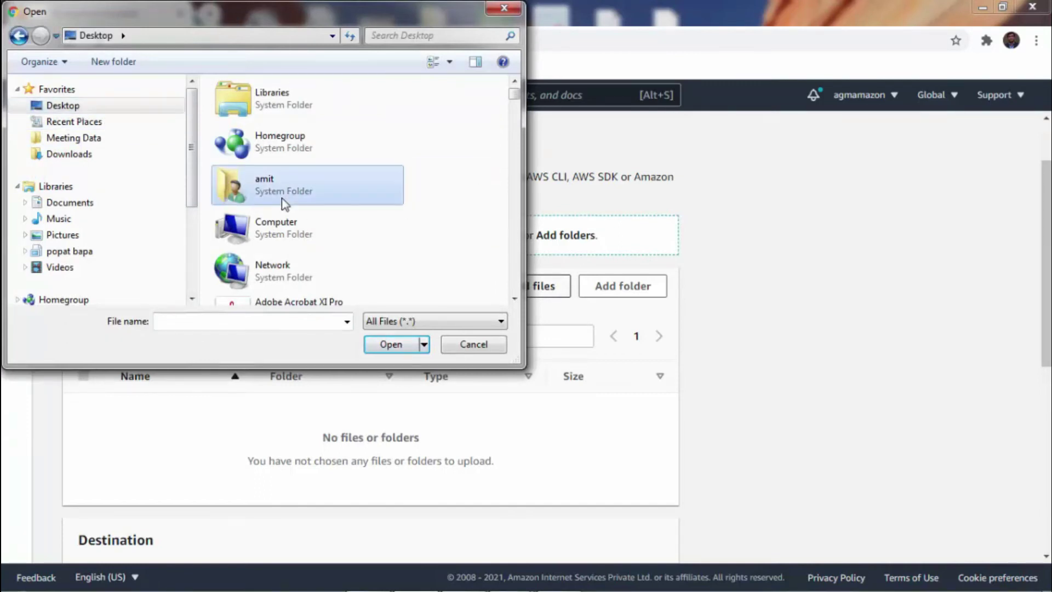
key(a)
key(a)
key(a)
key(a)
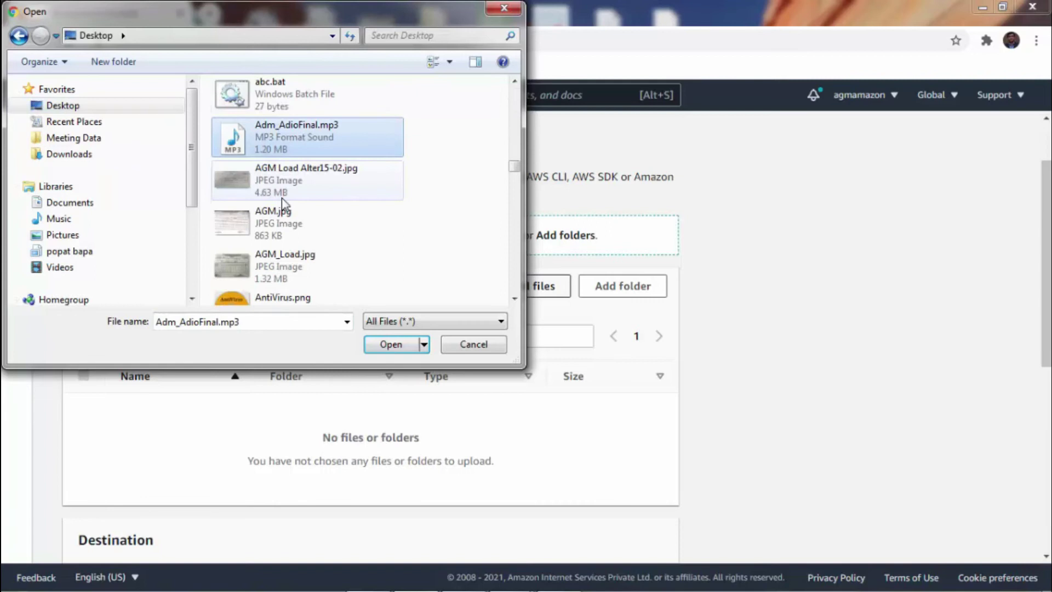
key(a)
key(a)
key(a)
key(a)
key(a)
key(a)
key(a)
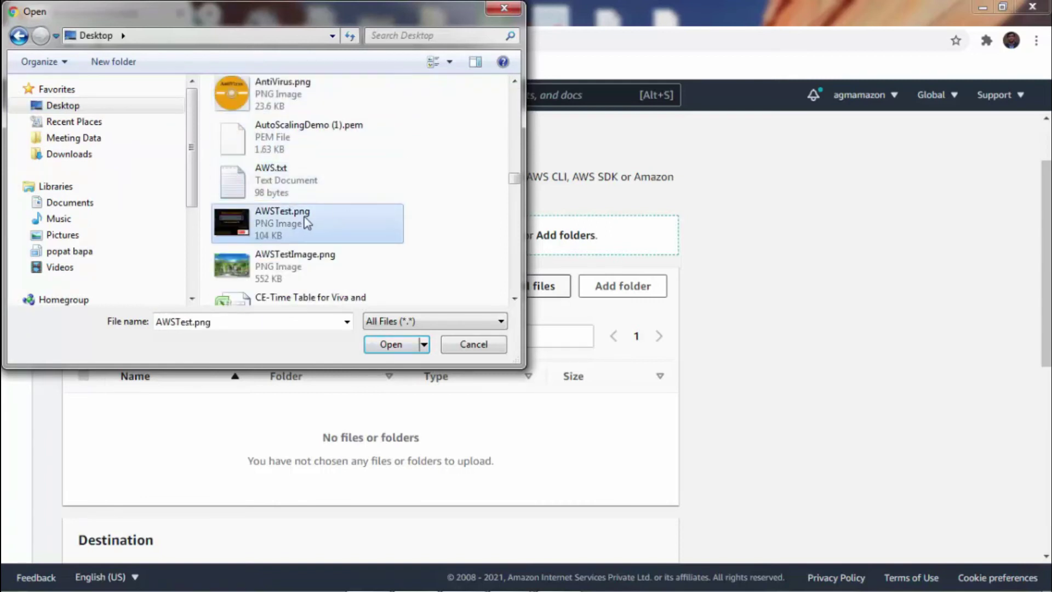
key(Return)
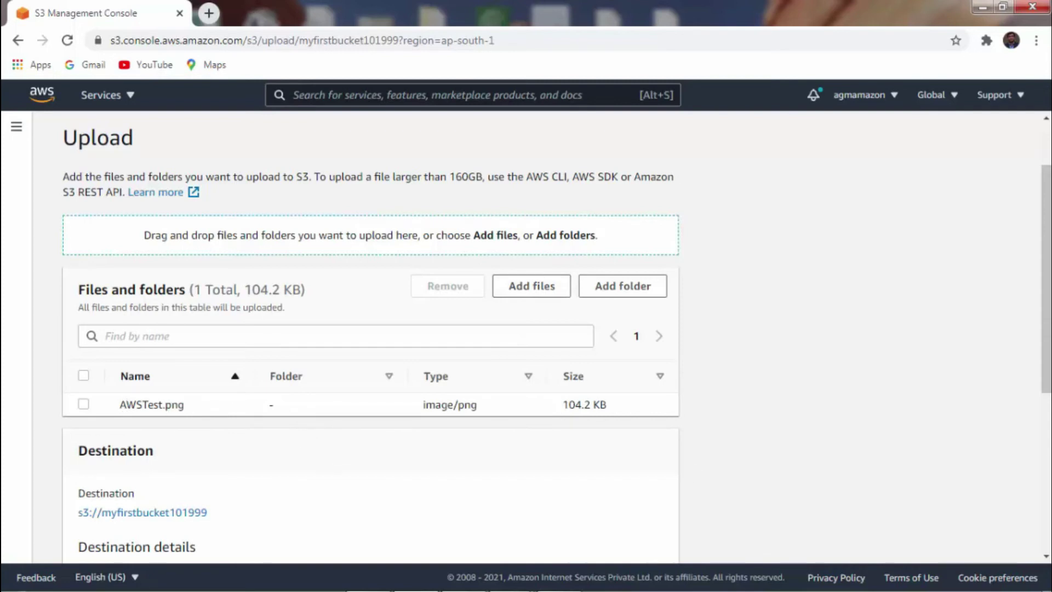
- Upload AWSTest.png to the bucket without changing the destination settings and review the upload status summary
drag(1047, 285, 1047, 441)
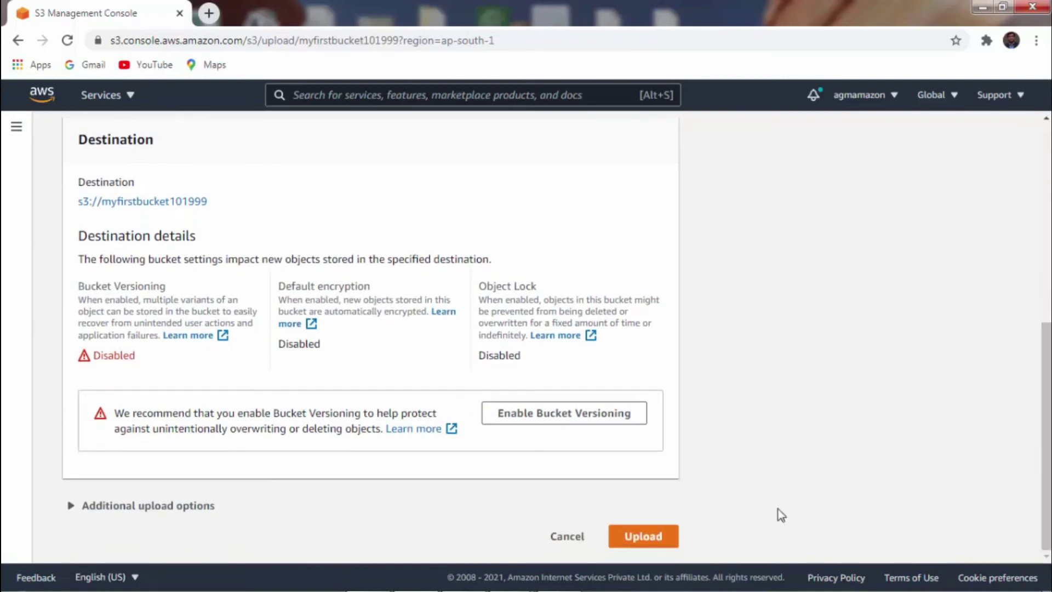
click(643, 537)
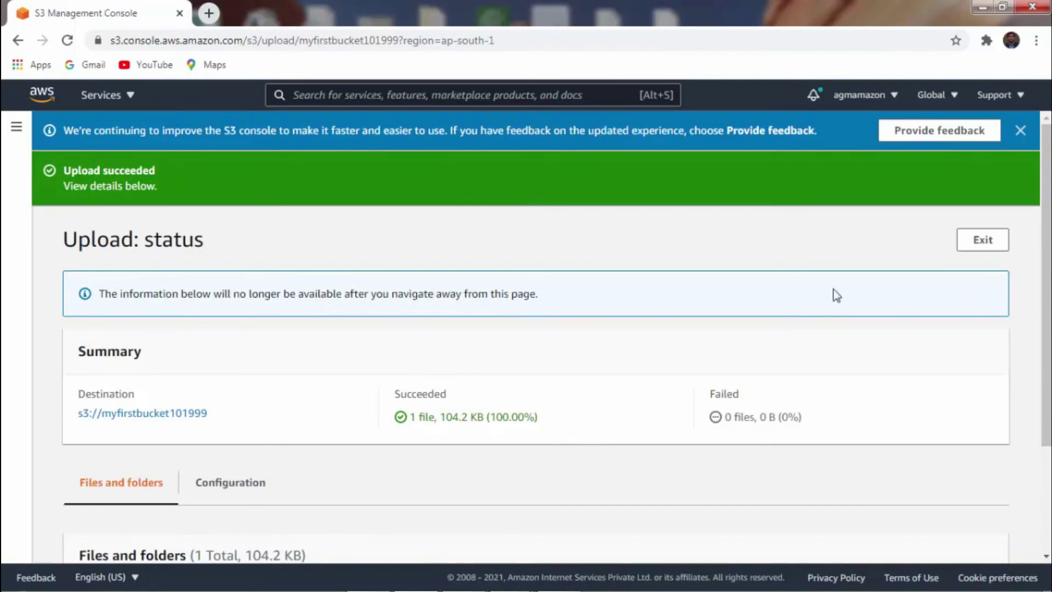
drag(1048, 331, 1048, 427)
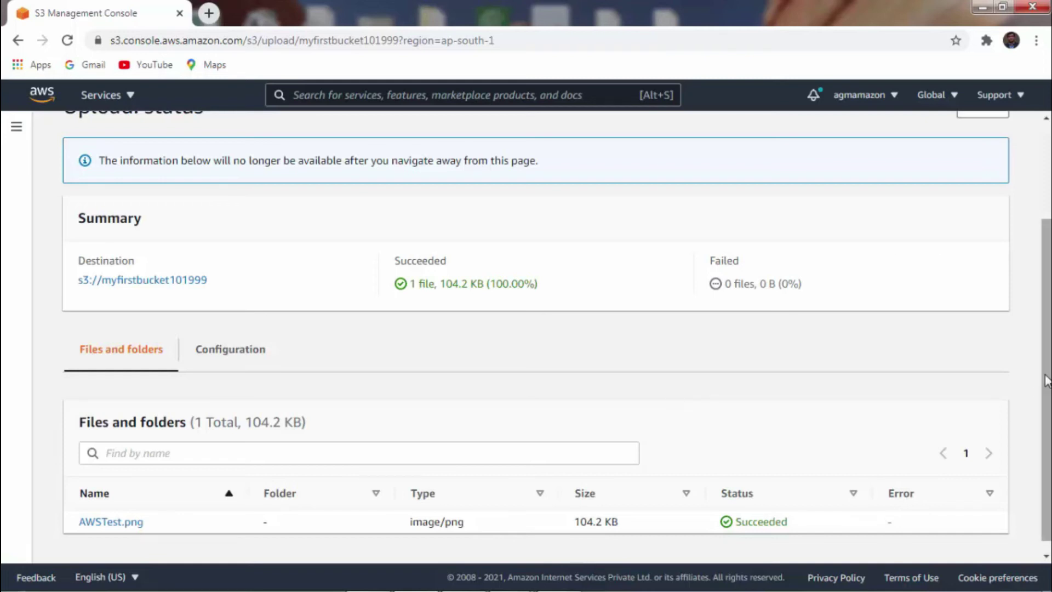
scroll(1047, 381, up, 3)
scroll(1046, 380, down, 2)
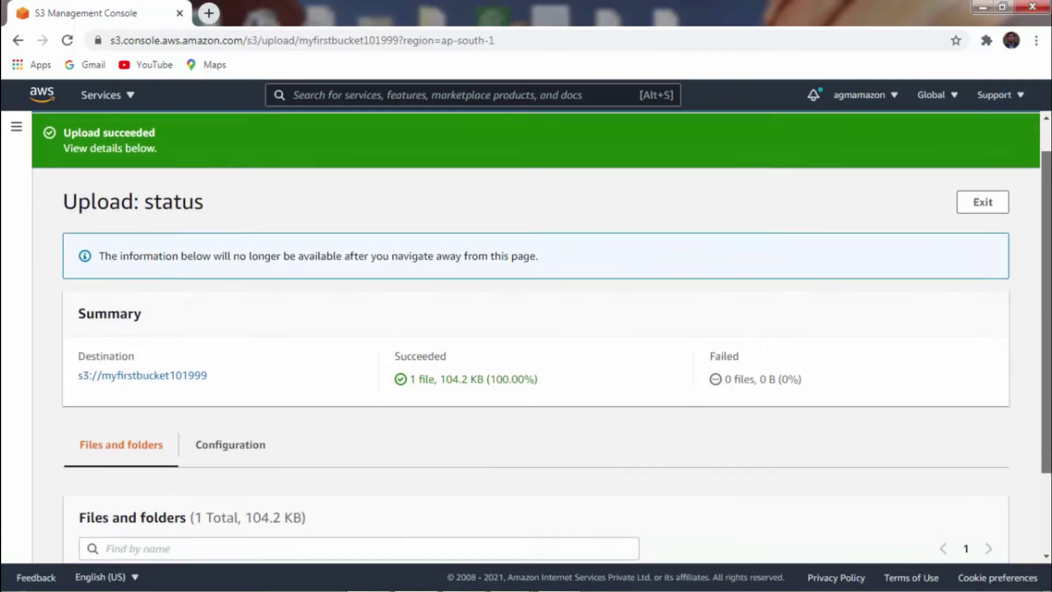
scroll(1047, 381, up, 1)
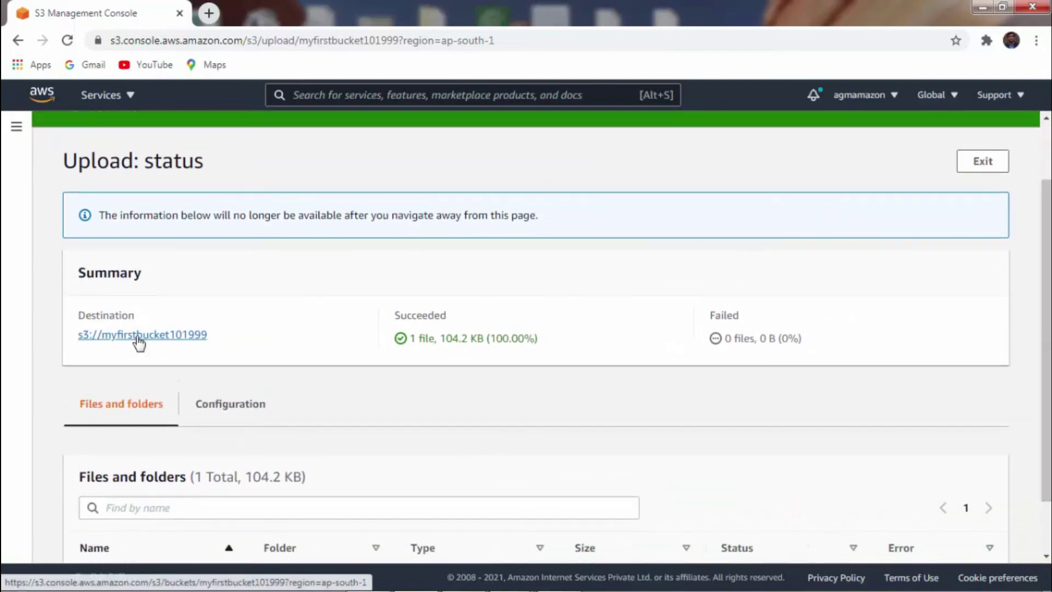
- Open the AWSTest.png object in the destination bucket and copy its object URL
click(138, 338)
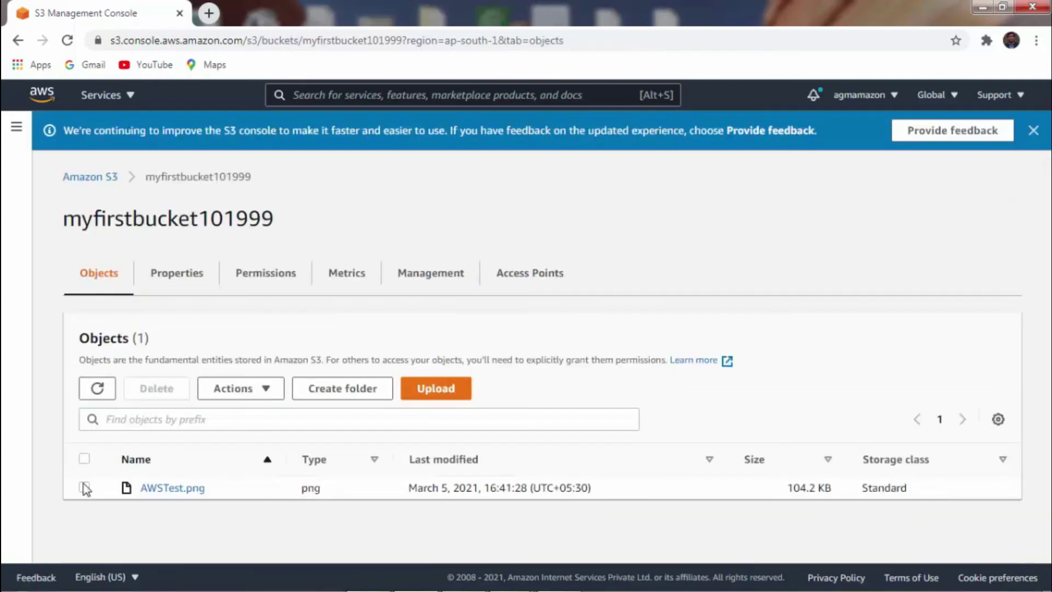
click(178, 492)
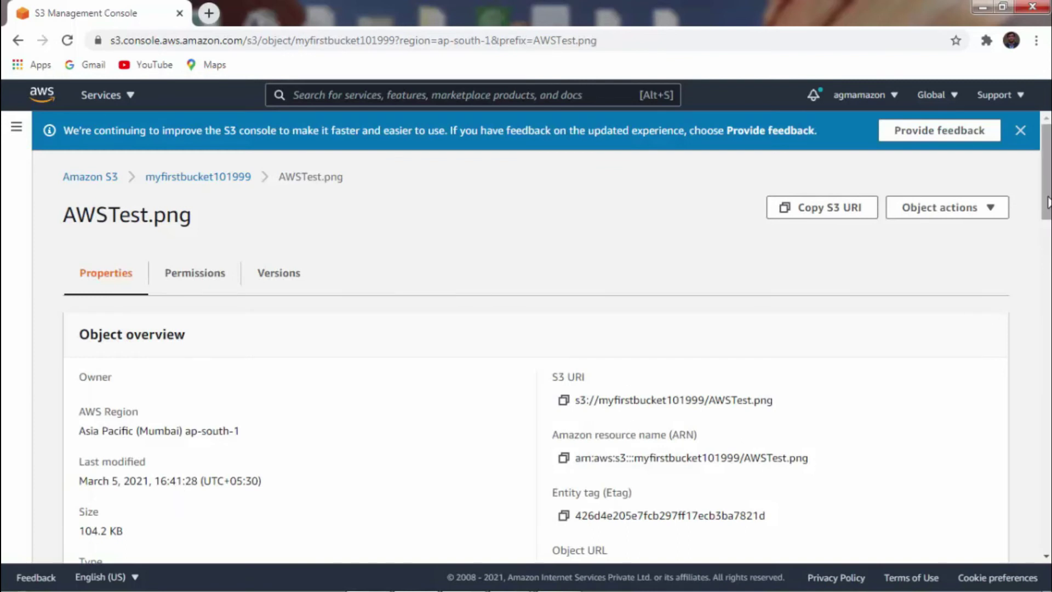
drag(1048, 204, 1050, 222)
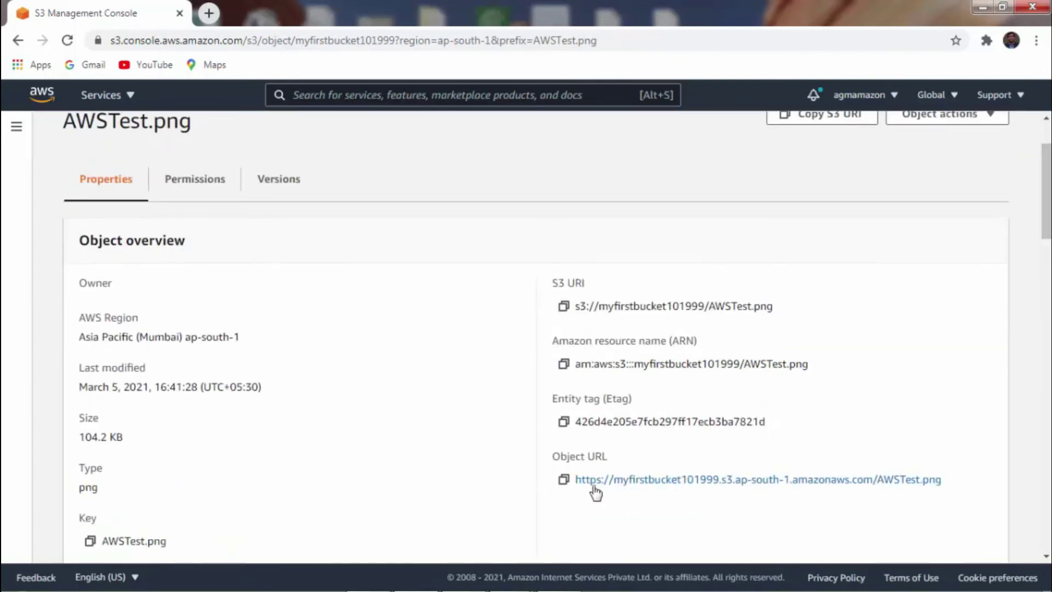
drag(620, 451, 624, 454)
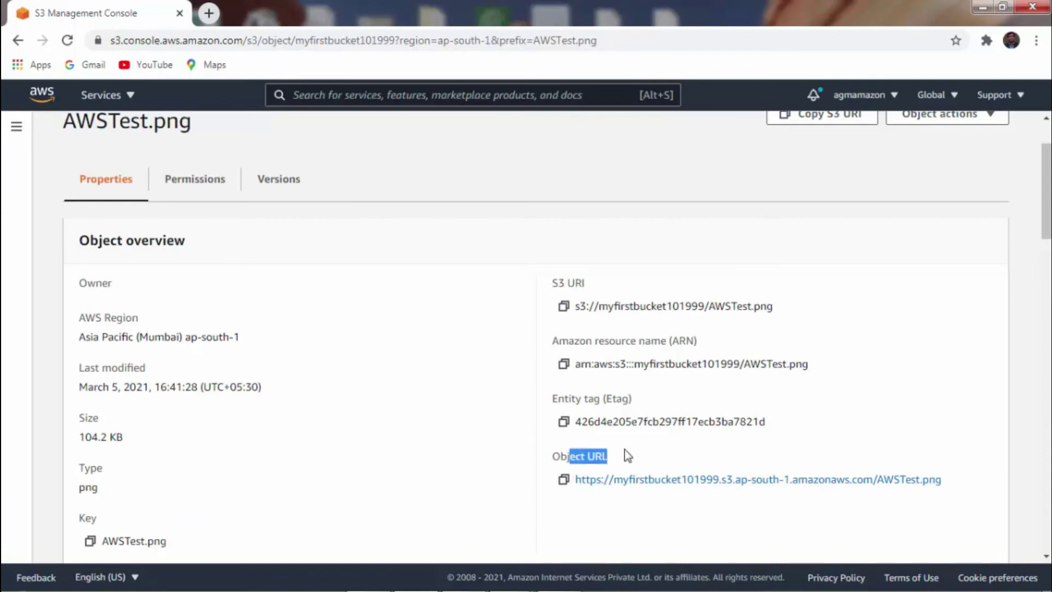
drag(946, 483, 673, 504)
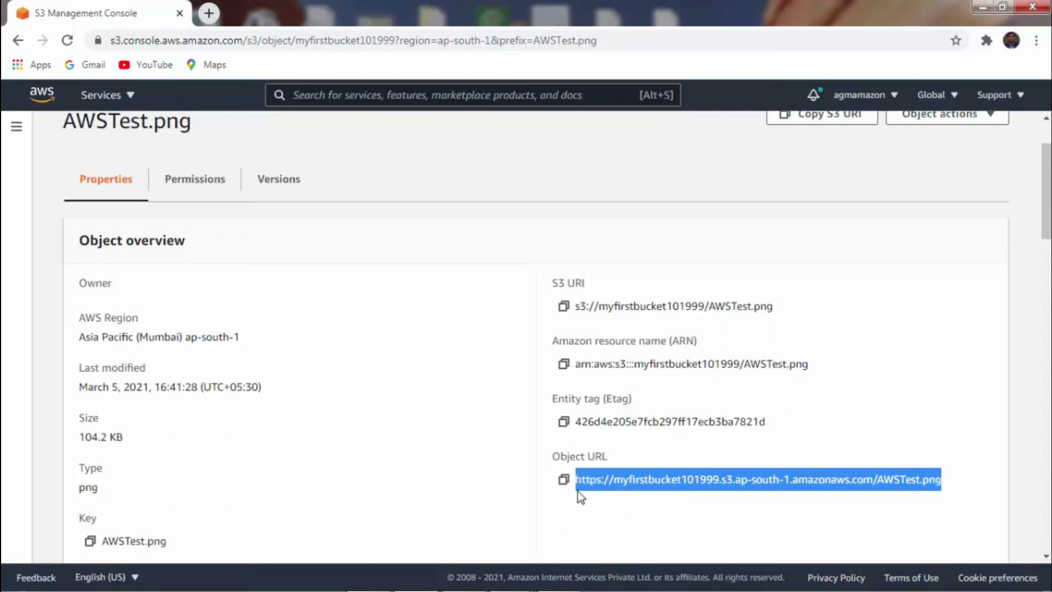
key(ctrl+c)
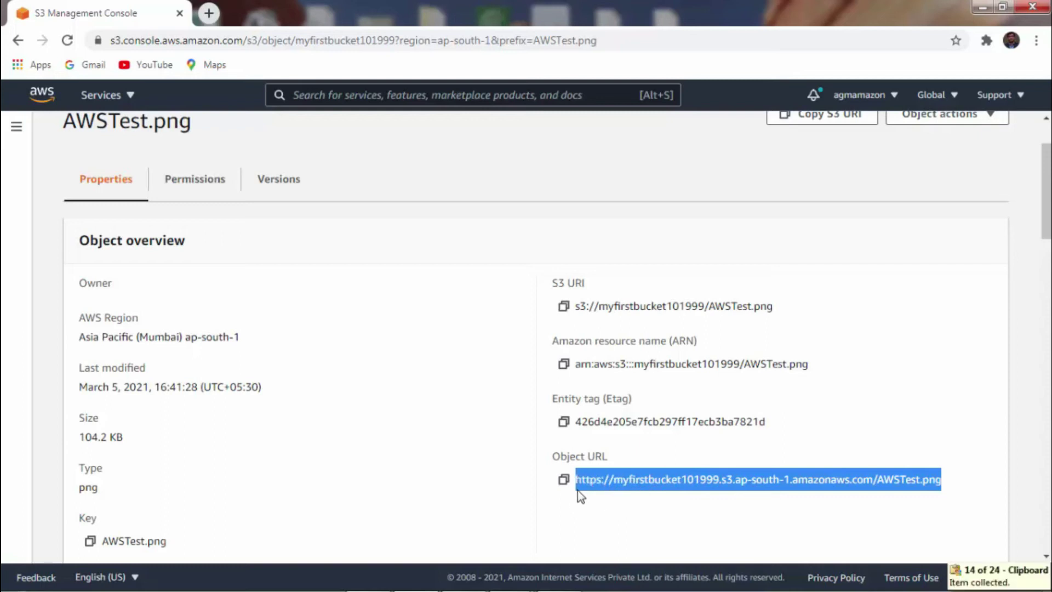
- Load the copied object URL in a new browser tab and check the response
click(209, 14)
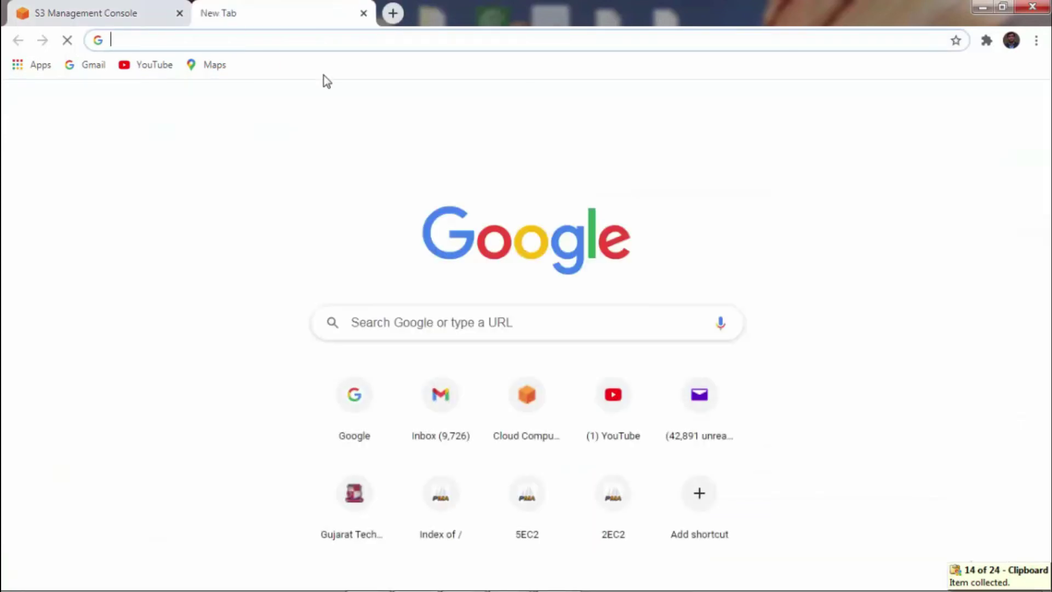
key(ctrl+v)
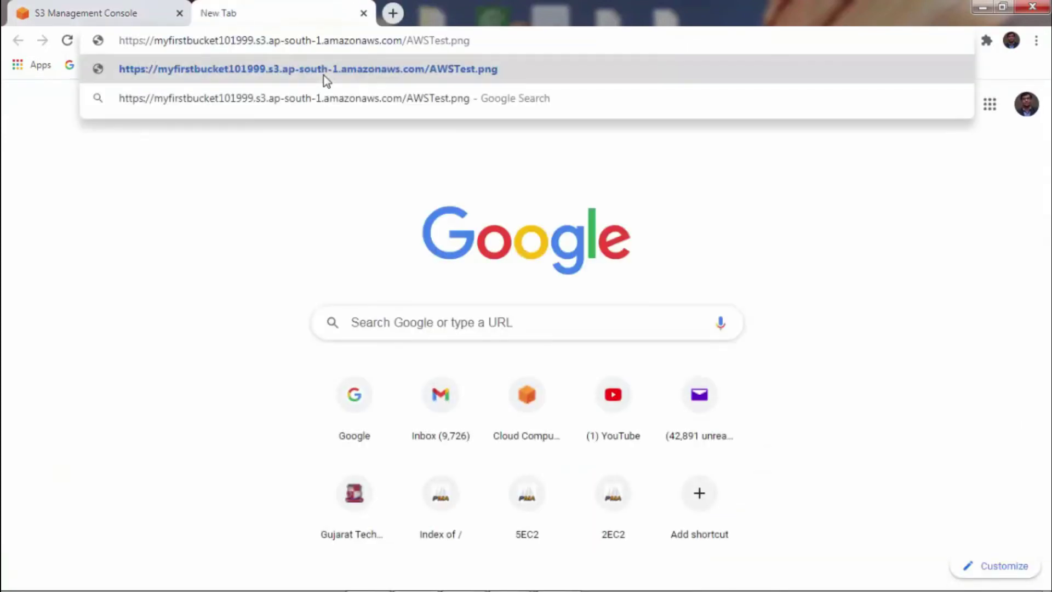
key(Return)
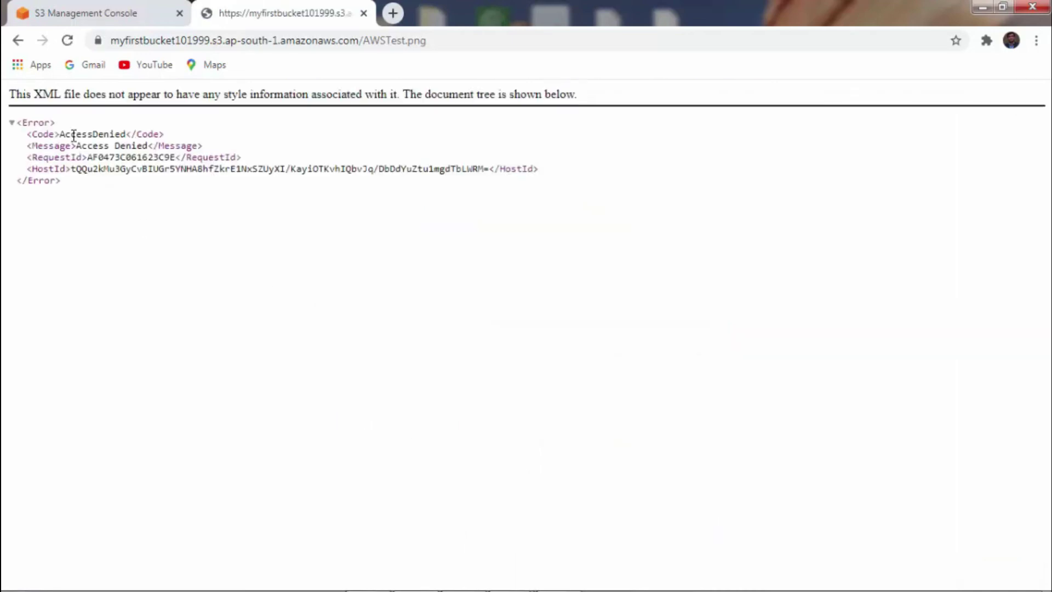
drag(71, 135, 135, 137)
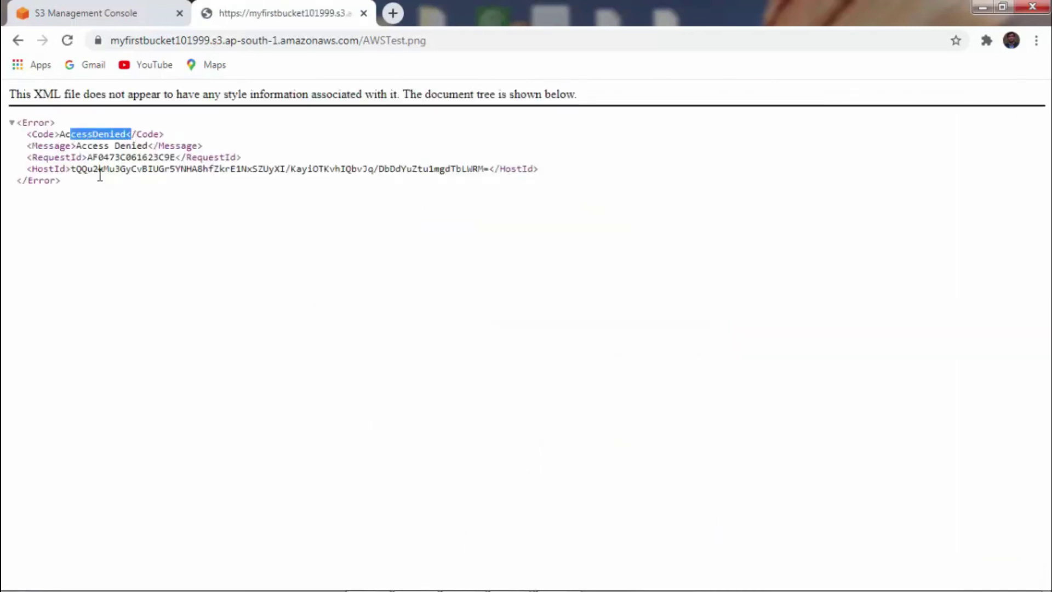
- Return to the AWSTest.png object in the S3 console and open its access control list for editing
click(104, 9)
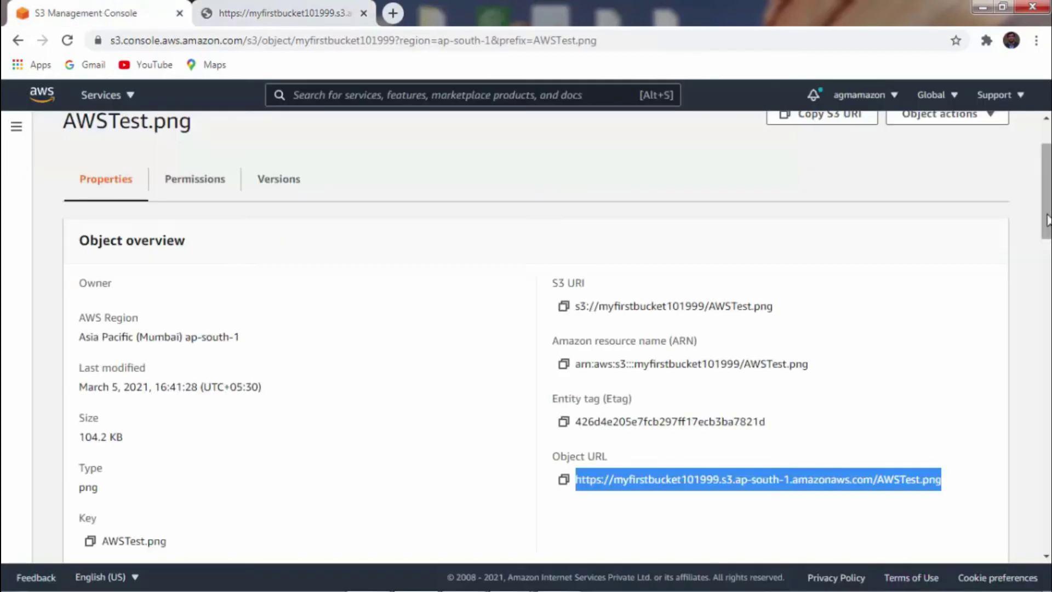
scroll(1046, 208, up, 2)
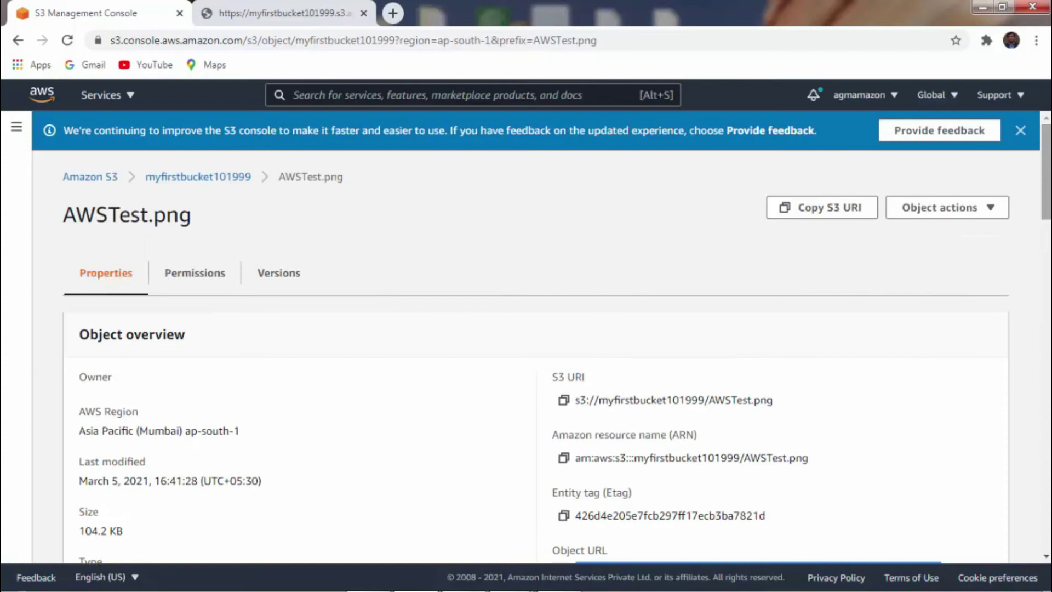
scroll(1046, 208, down, 3)
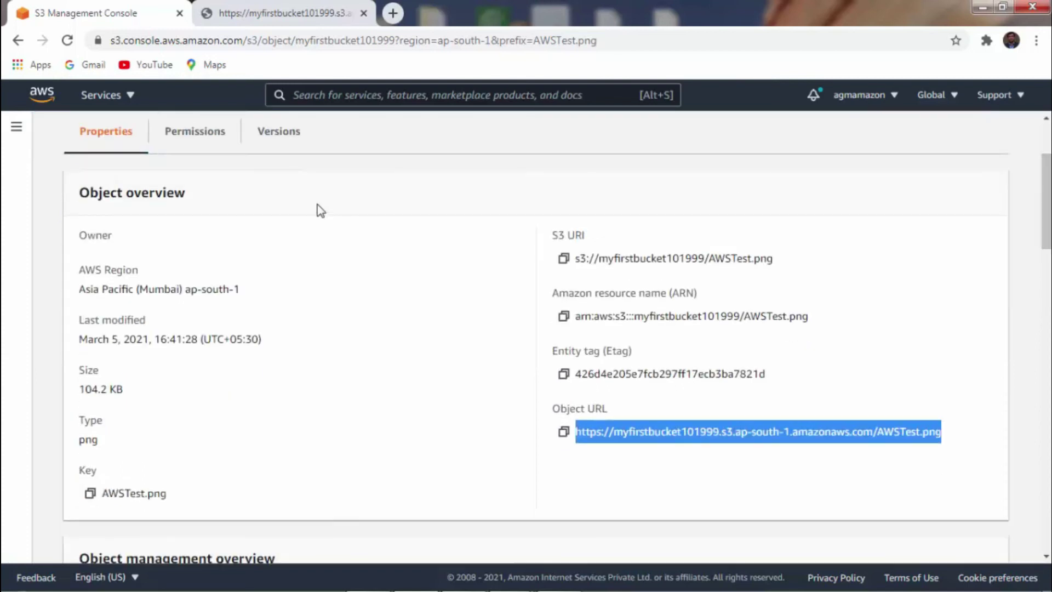
click(205, 137)
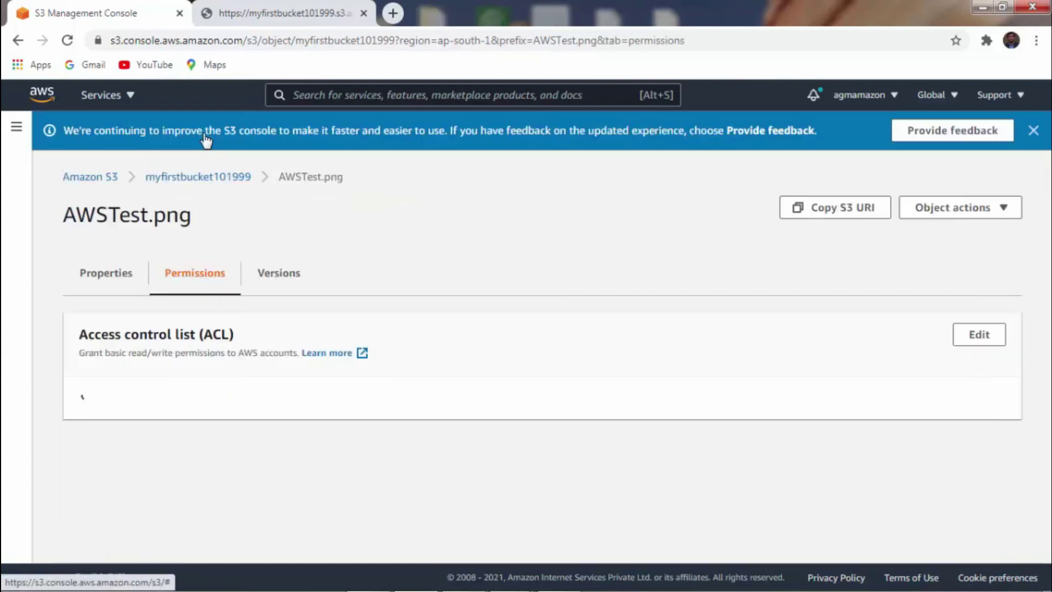
scroll(947, 462, down, 1)
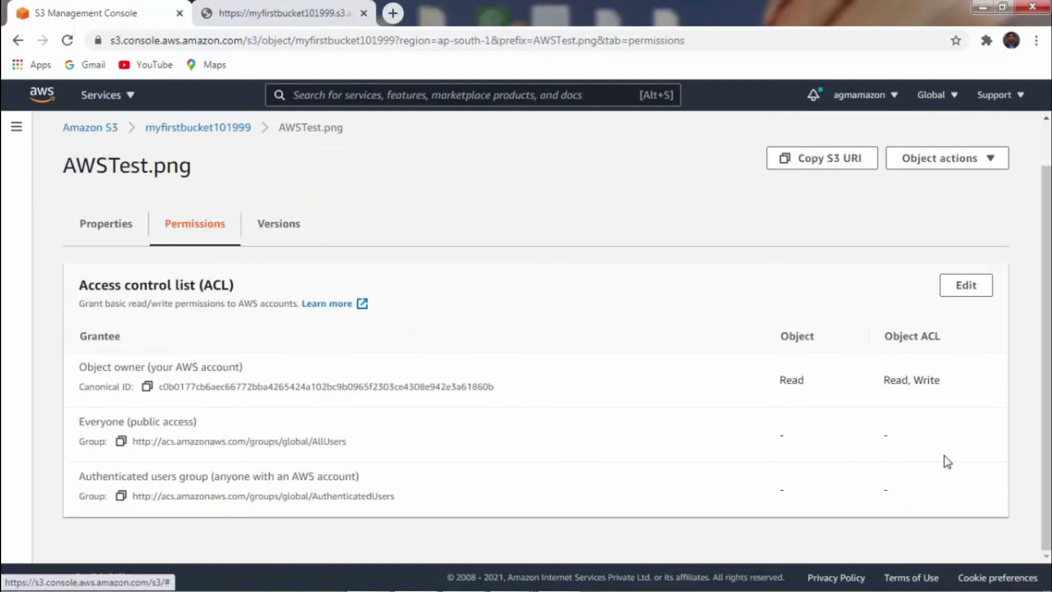
click(967, 287)
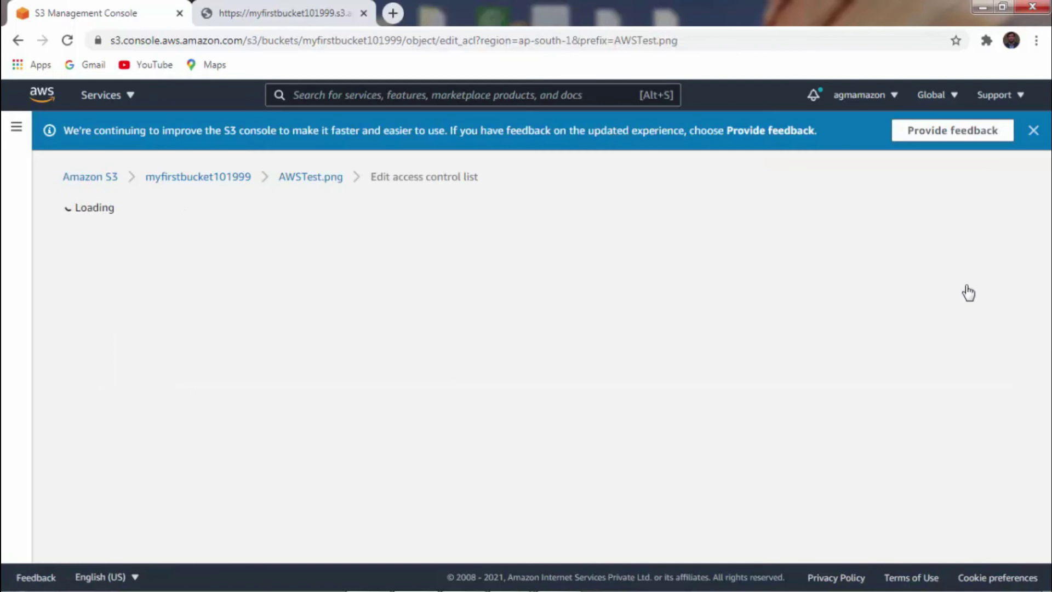
- Grant Everyone (public access) Read permission on the object and its ACL, acknowledge the effects and save the changes
scroll(275, 294, down, 2)
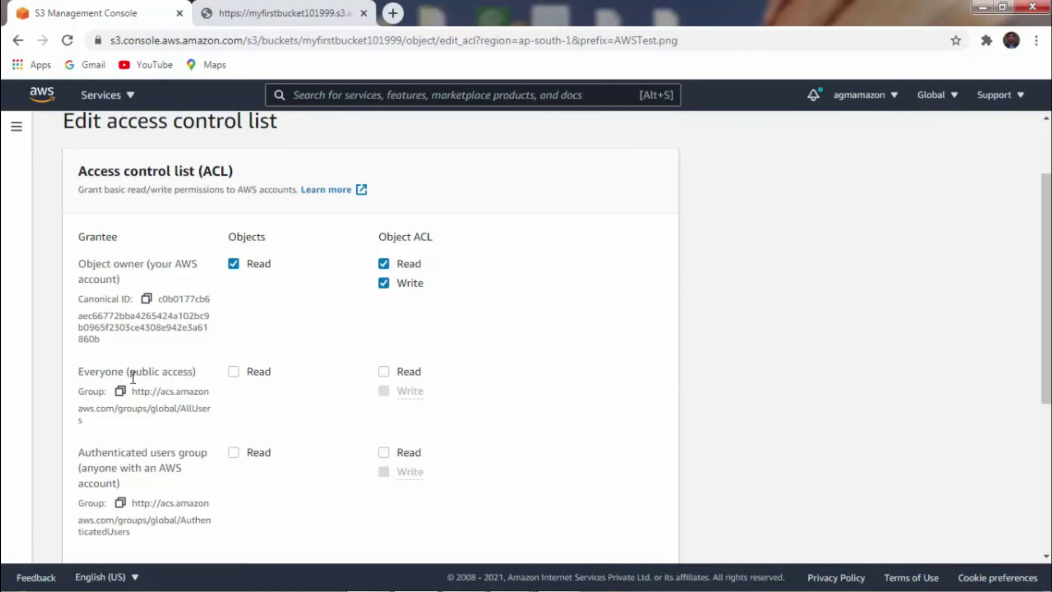
drag(133, 377, 178, 375)
click(282, 305)
click(234, 372)
click(383, 372)
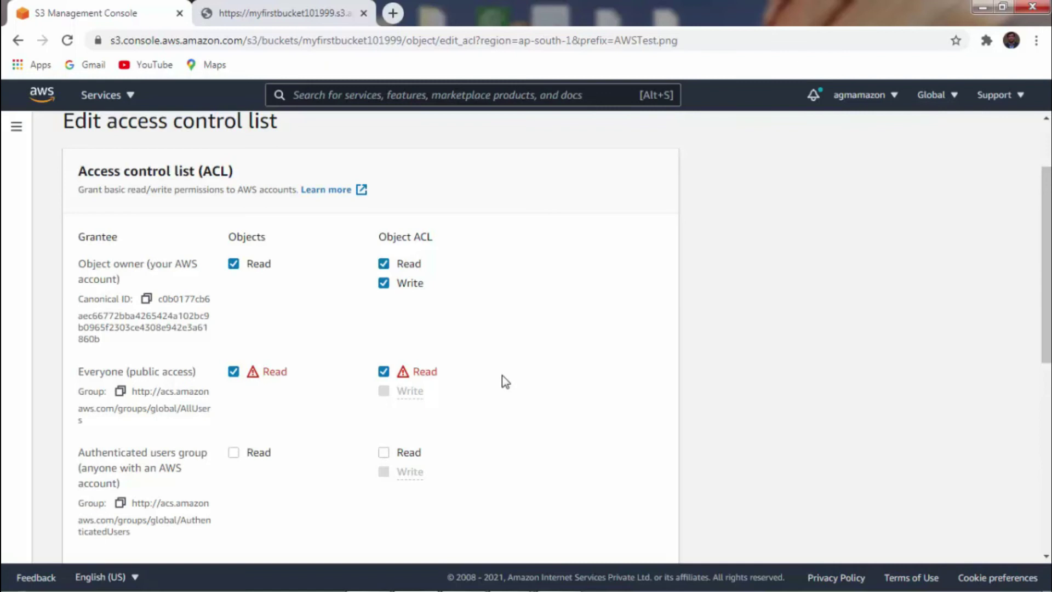
scroll(1038, 383, down, 7)
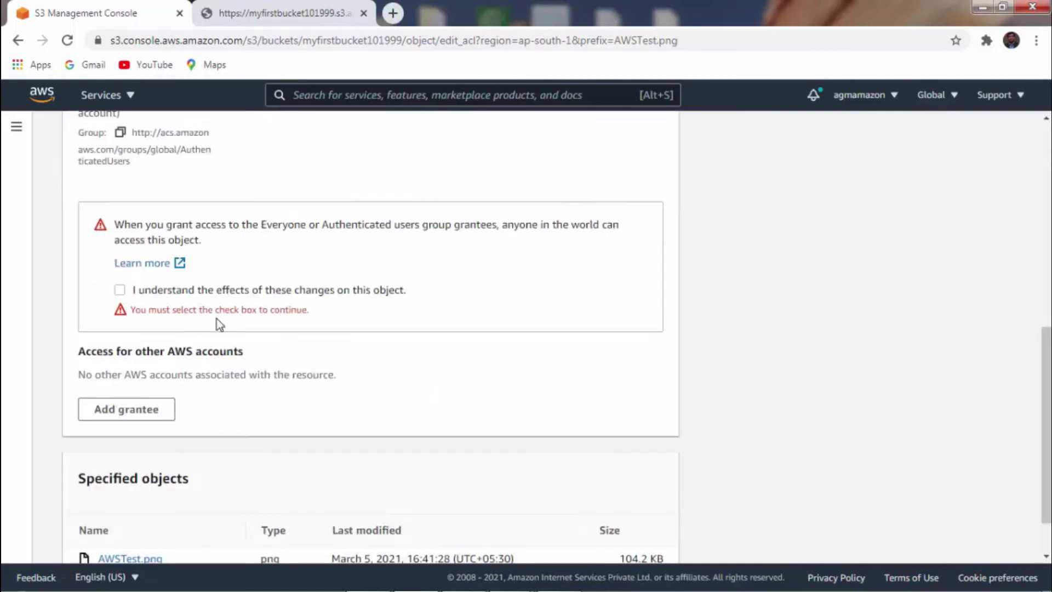
click(123, 291)
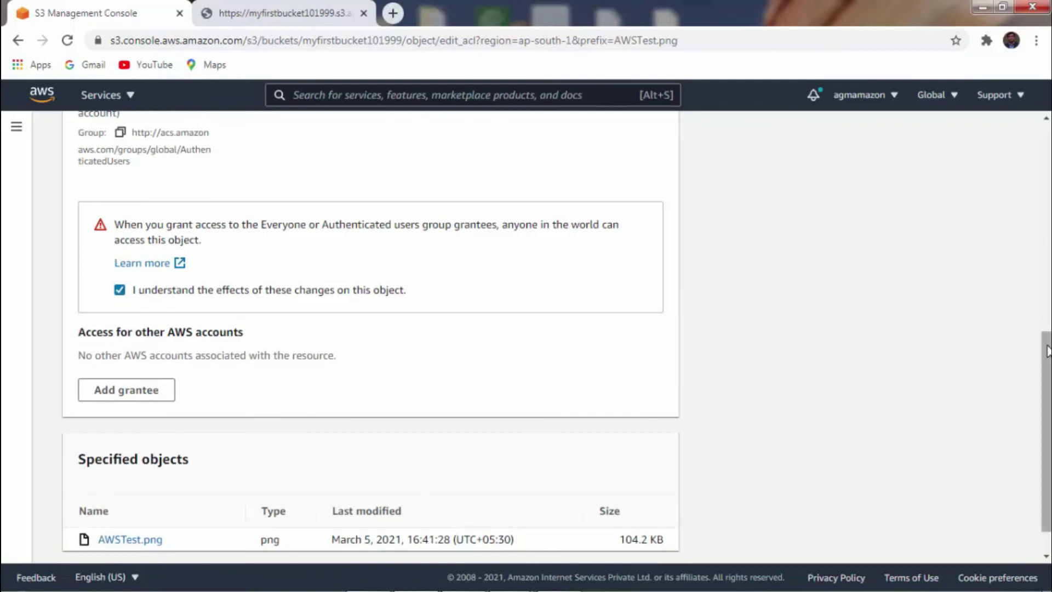
scroll(1045, 357, down, 1)
click(609, 537)
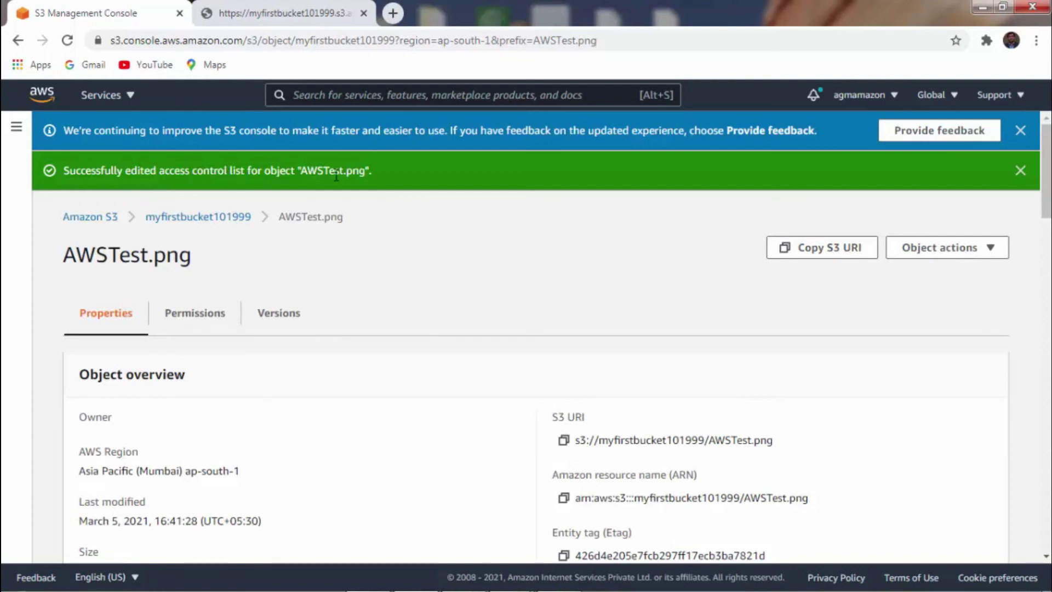
- Reload the AWSTest.png object URL in its browser tab and check the response with public read access granted
click(325, 5)
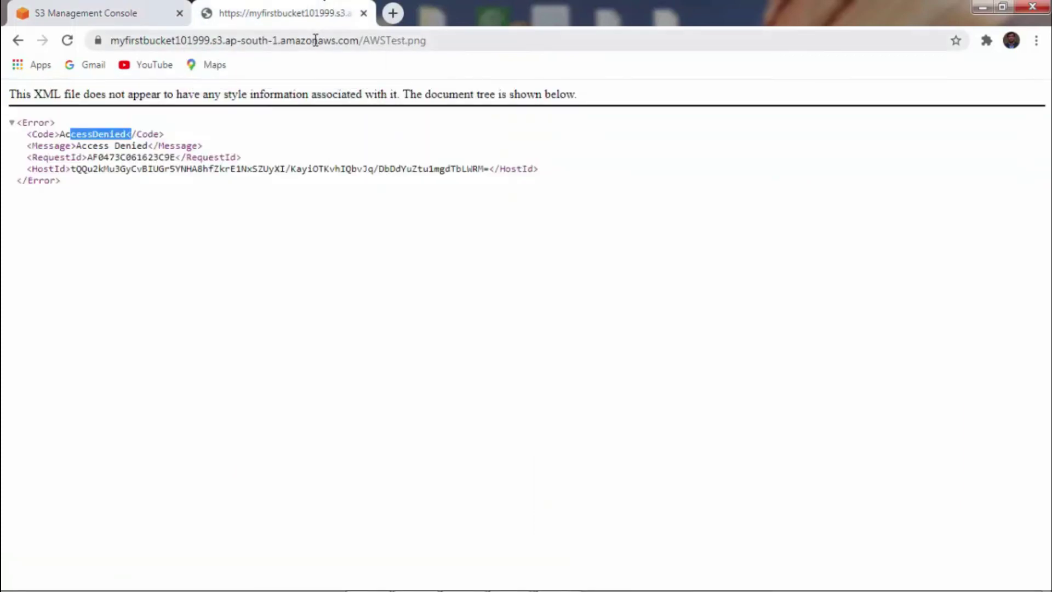
click(68, 42)
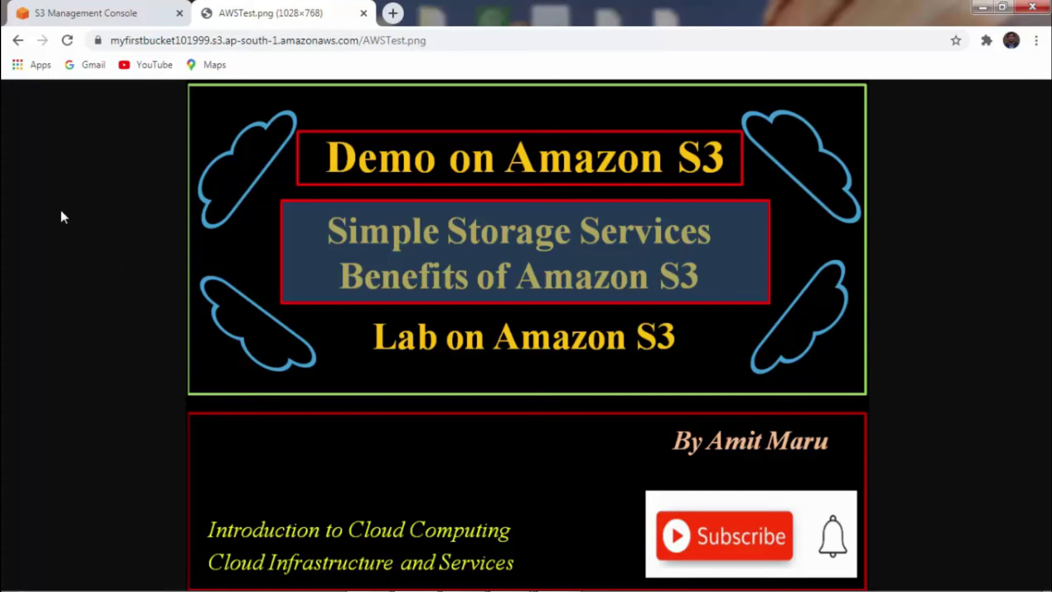
click(225, 43)
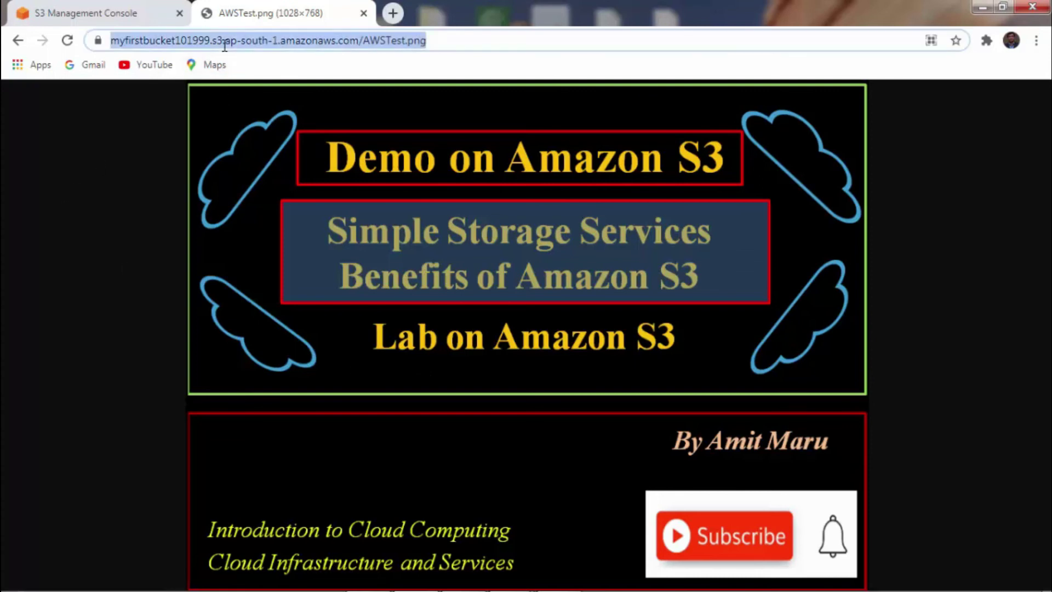
- Return to AWSTest.png in the S3 console, remove Everyone (public access) Read permission on the object and its ACL, and save the changes
click(108, 8)
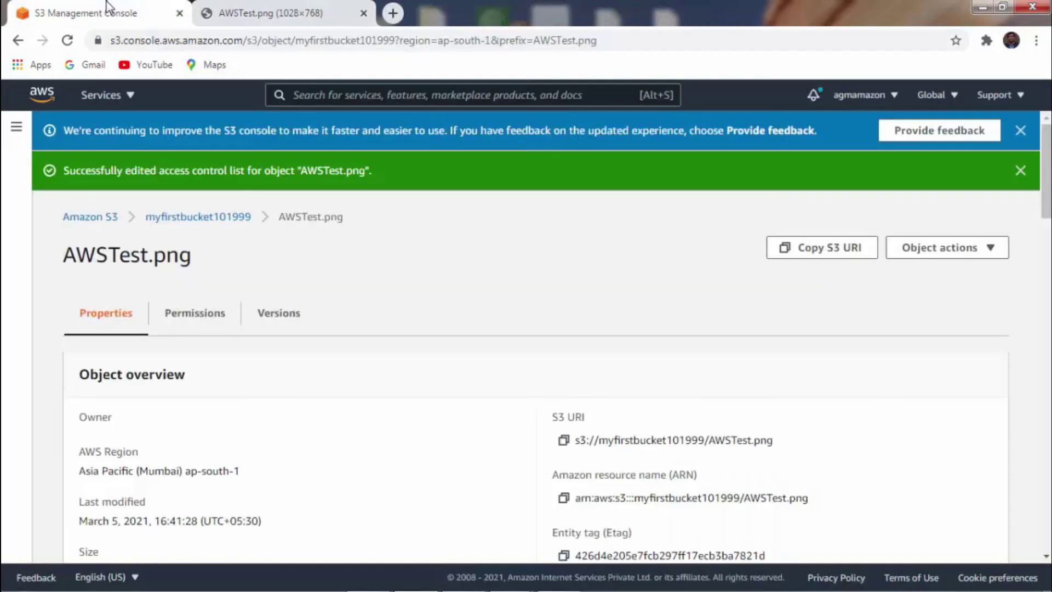
click(189, 324)
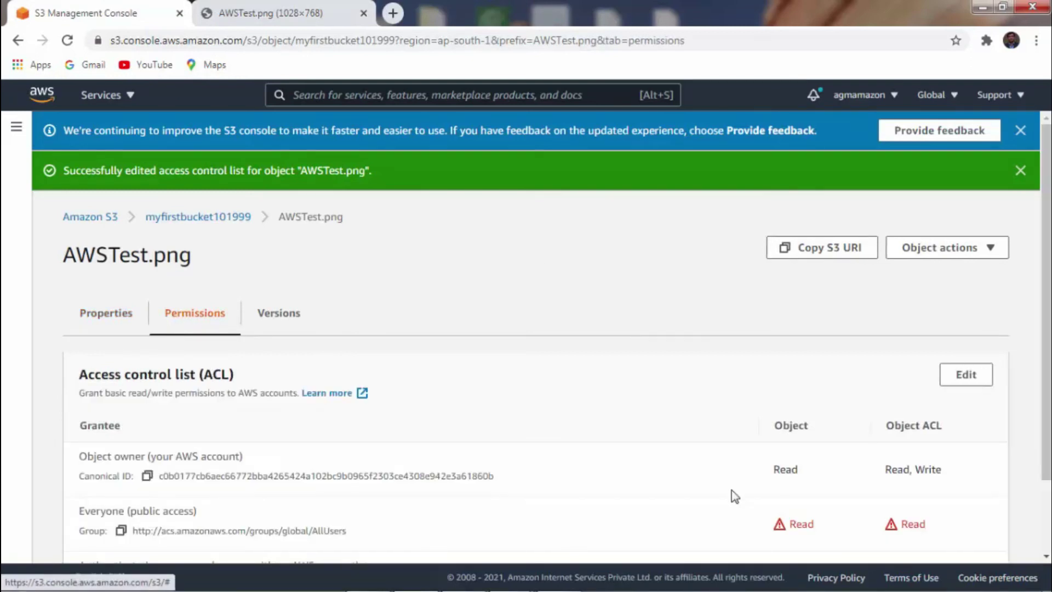
scroll(931, 384, down, 1)
click(967, 331)
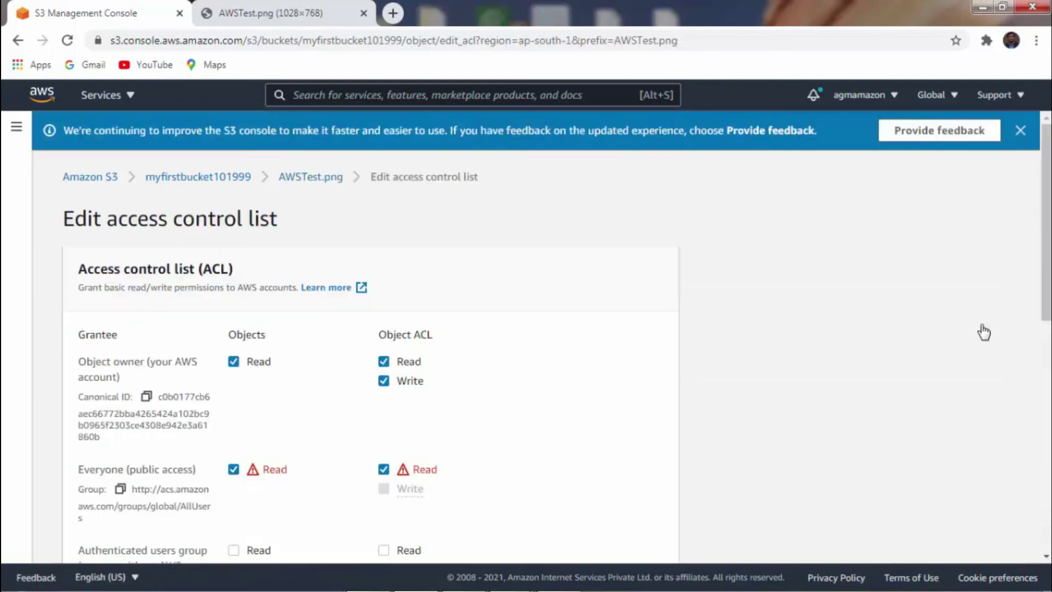
click(233, 470)
click(385, 469)
drag(1046, 304, 1046, 499)
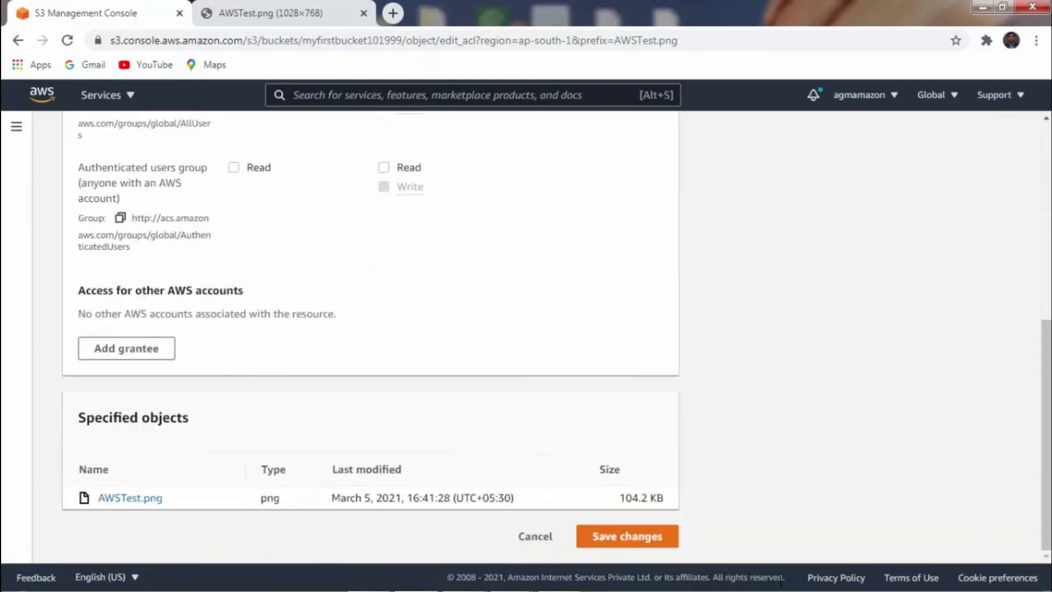
click(663, 537)
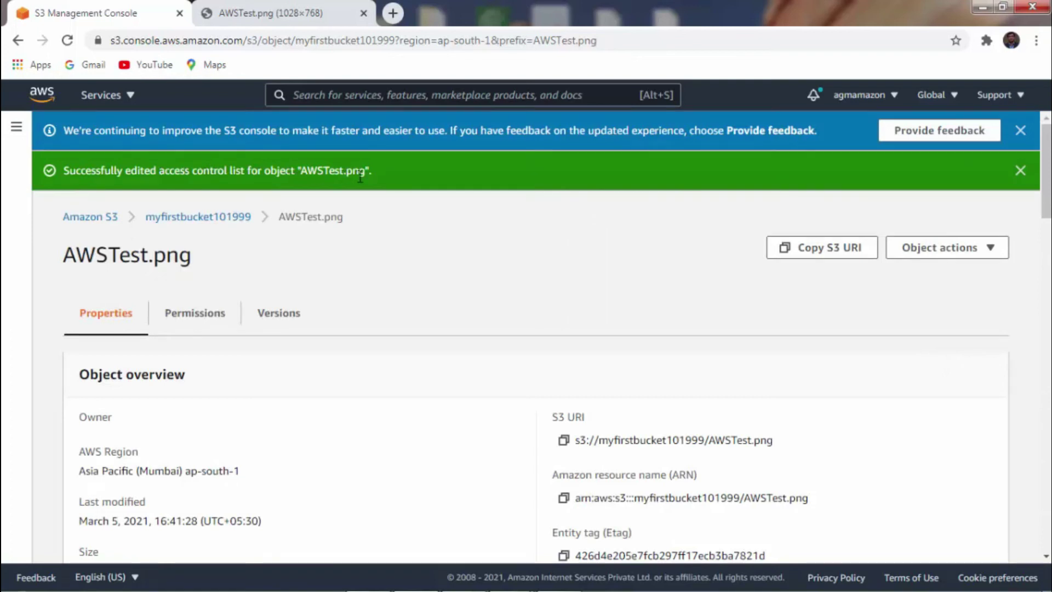
- Reload the AWSTest.png object URL again to check the response with public read access revoked
click(337, 8)
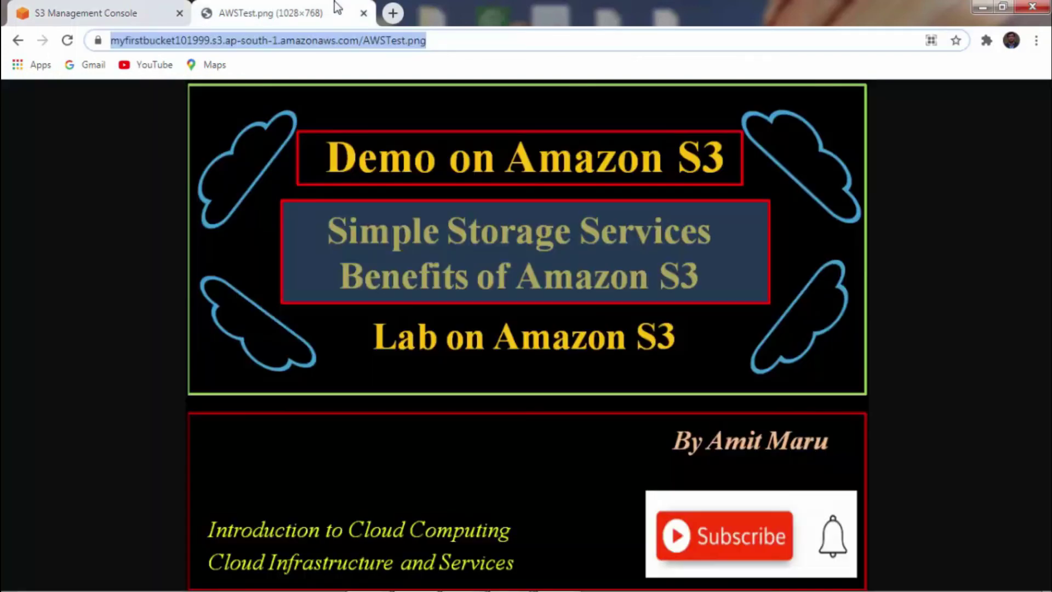
click(67, 40)
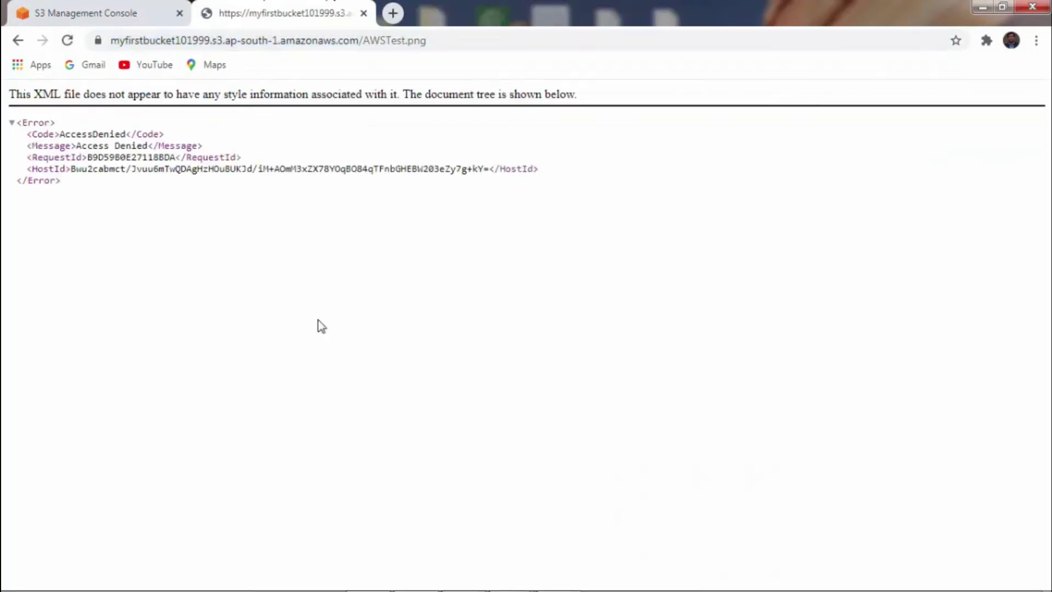
click(207, 40)
- Go back to the S3 console's bucket list and try to delete the bucket myfirstbucket101999
click(118, 5)
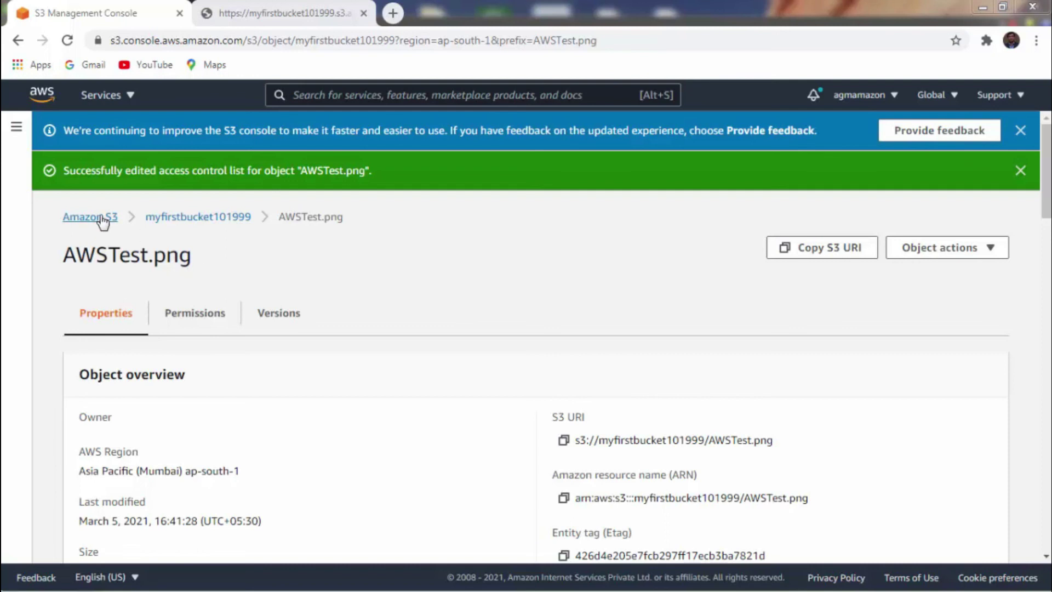
click(131, 97)
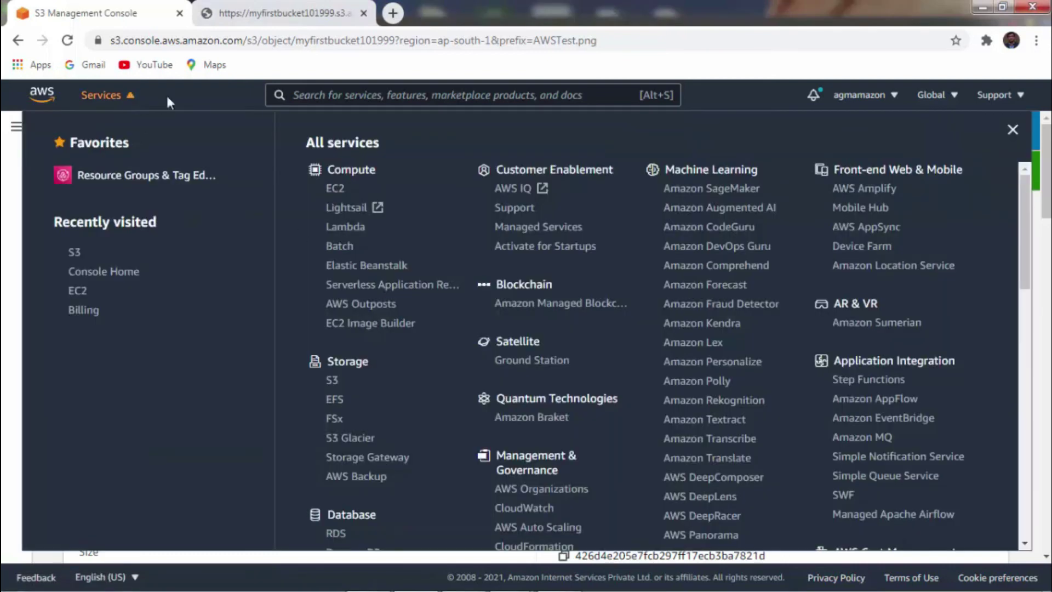
click(335, 382)
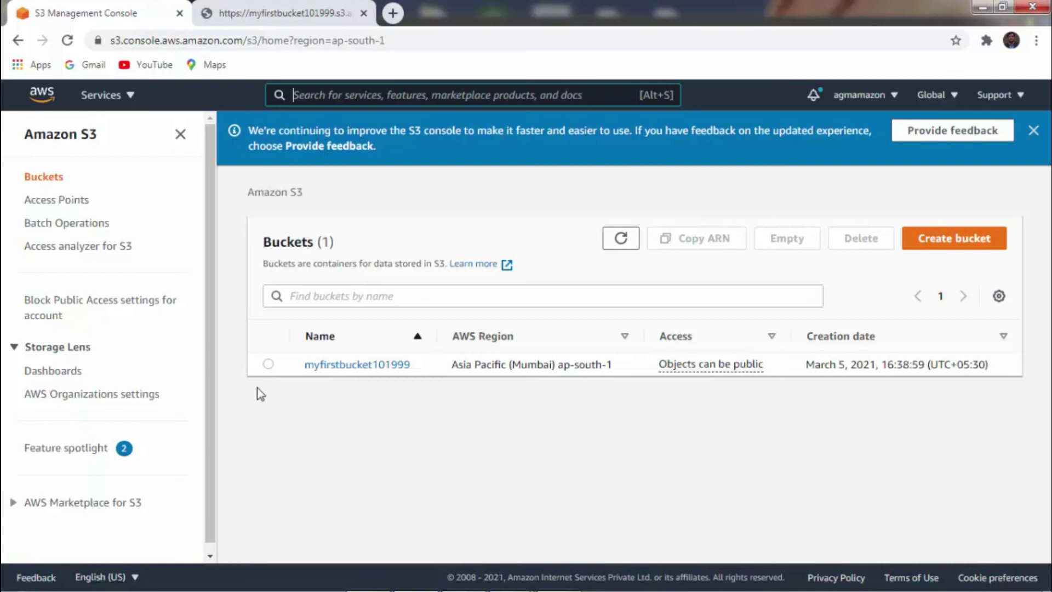
click(268, 364)
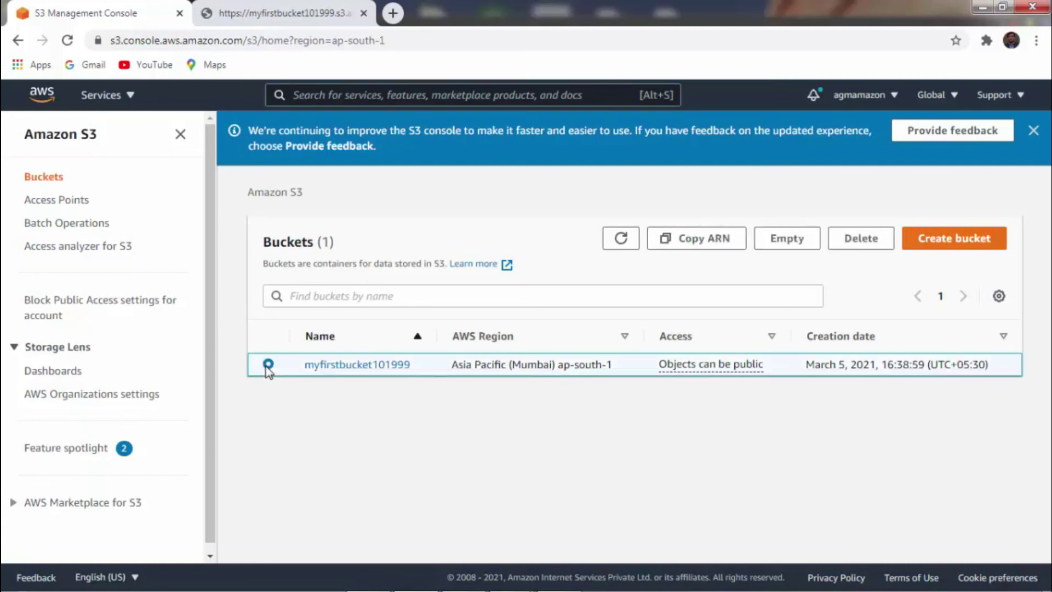
click(858, 240)
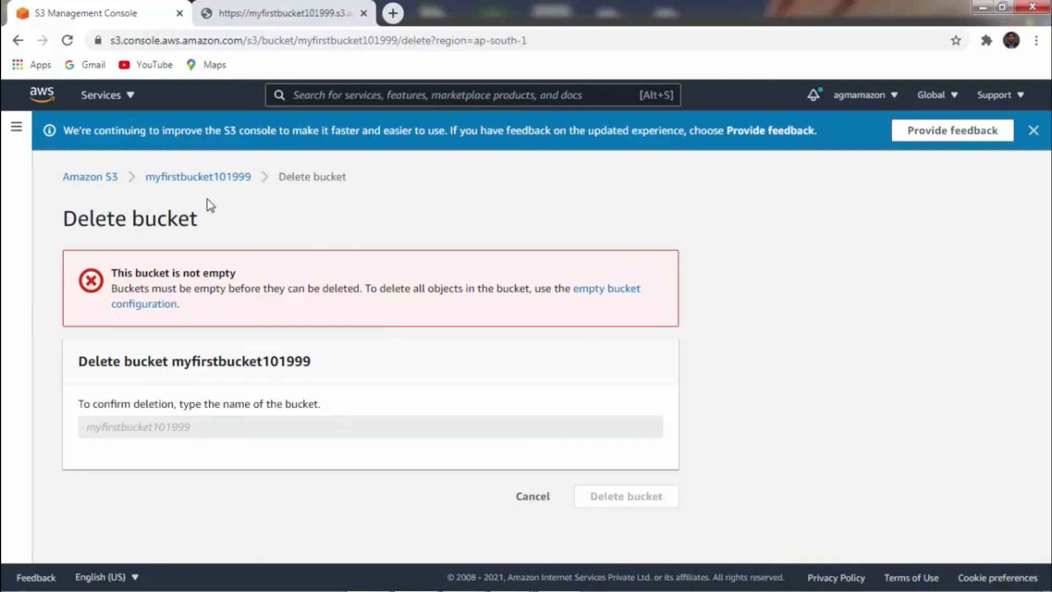
- Open the bucket myfirstbucket101999 and delete its AWSTest.png object, confirming with "permanently delete"
click(198, 181)
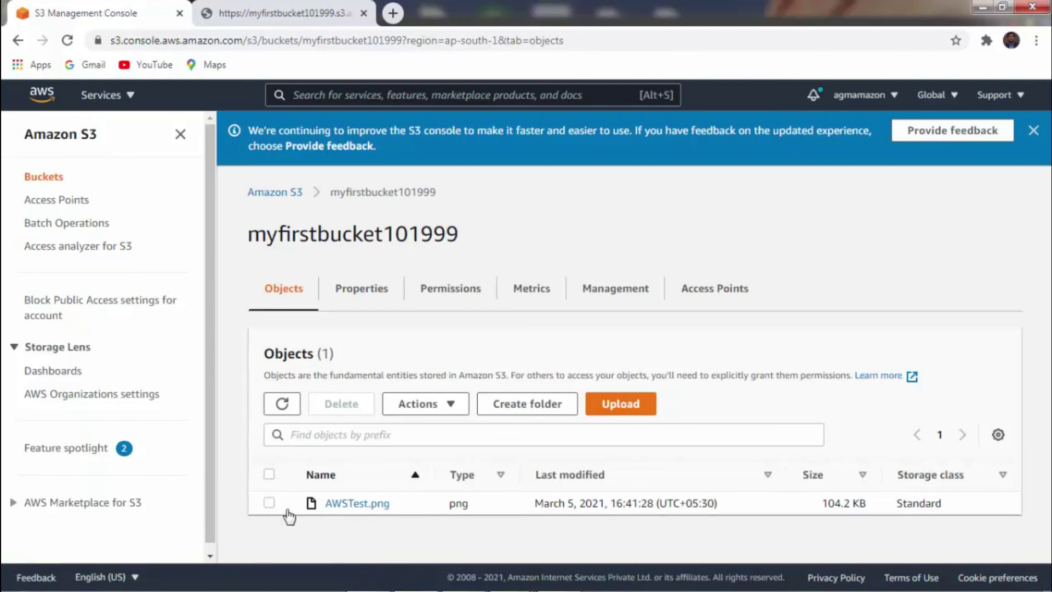
click(269, 503)
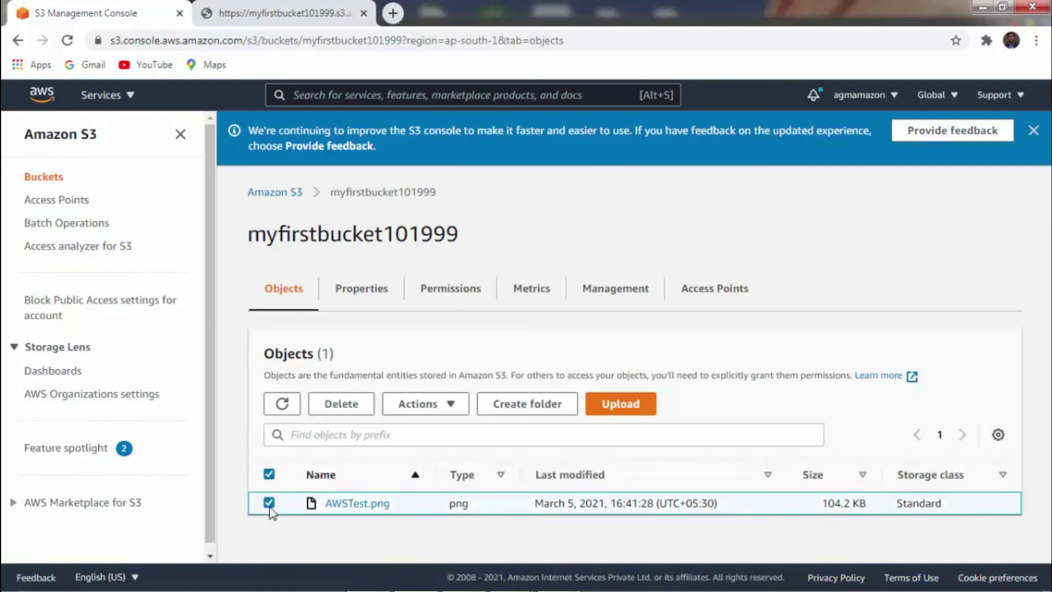
click(356, 405)
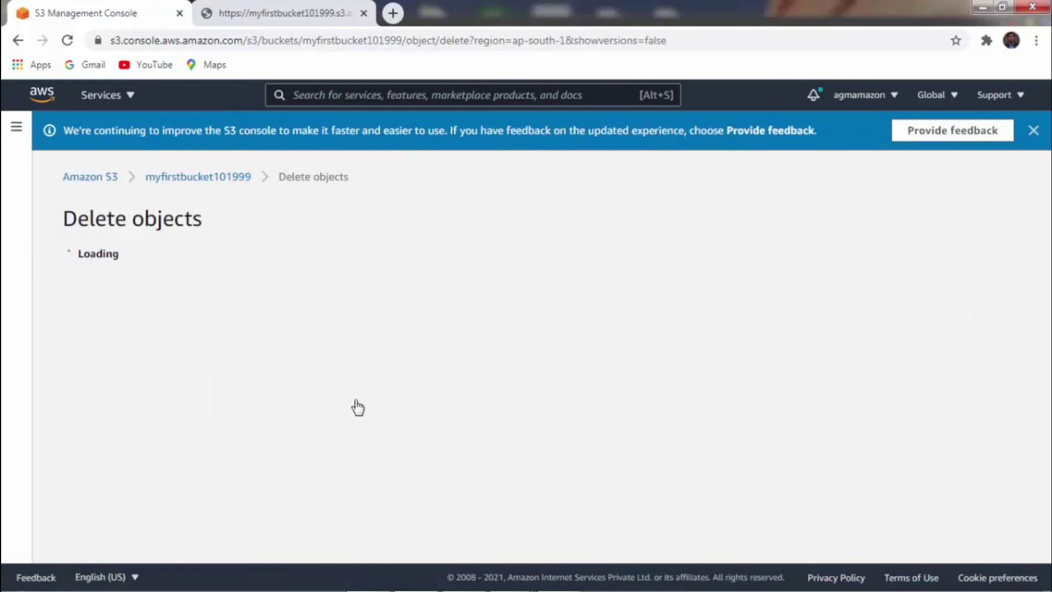
scroll(353, 406, down, 1)
click(270, 482)
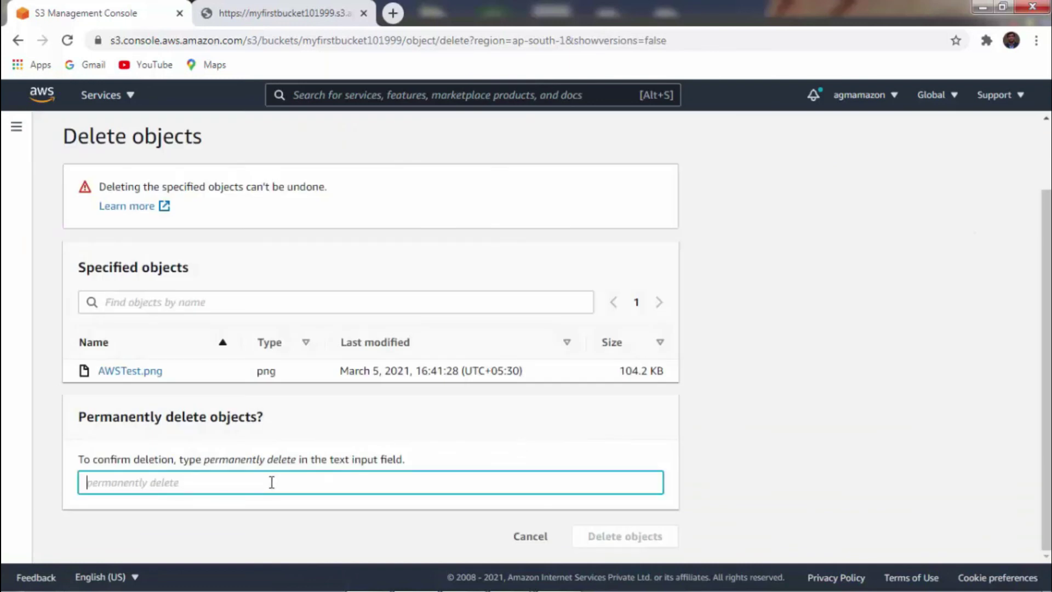
text(permanently delete)
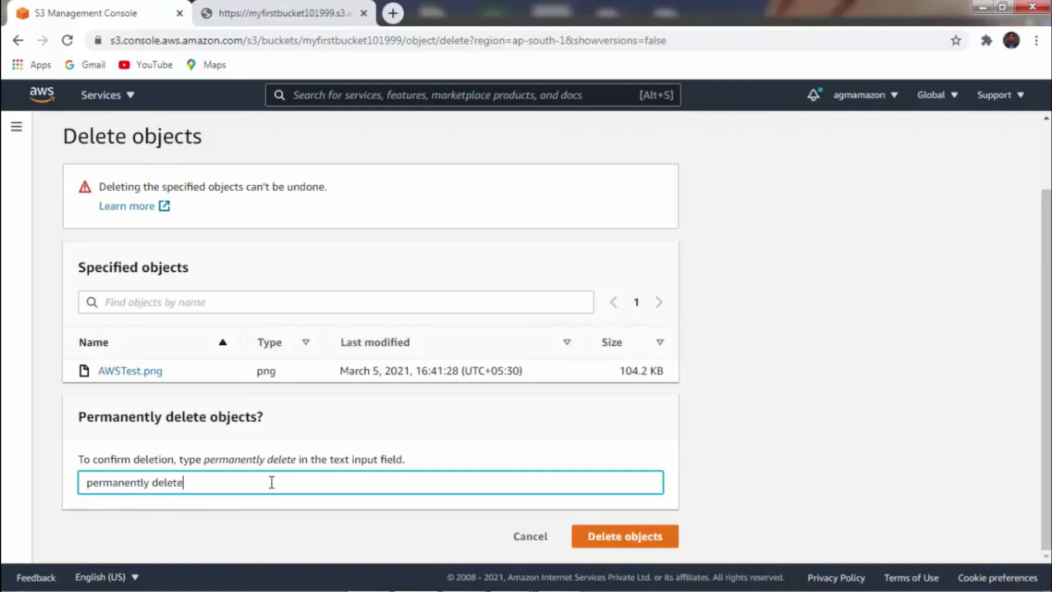
click(597, 540)
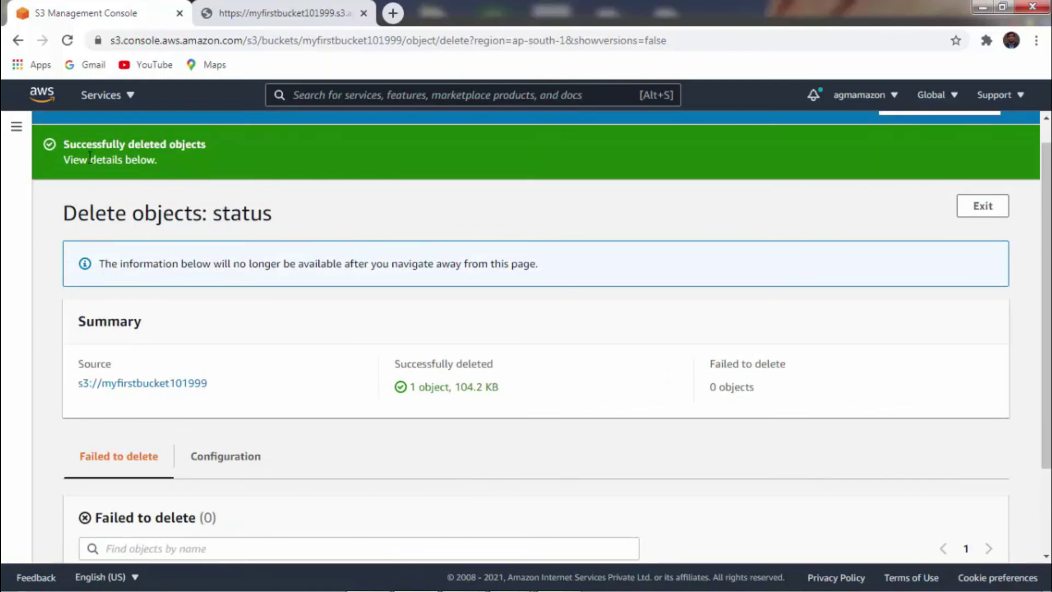
- Return to the S3 bucket list and delete the bucket myfirstbucket101999, copying its name into the confirmation
click(130, 96)
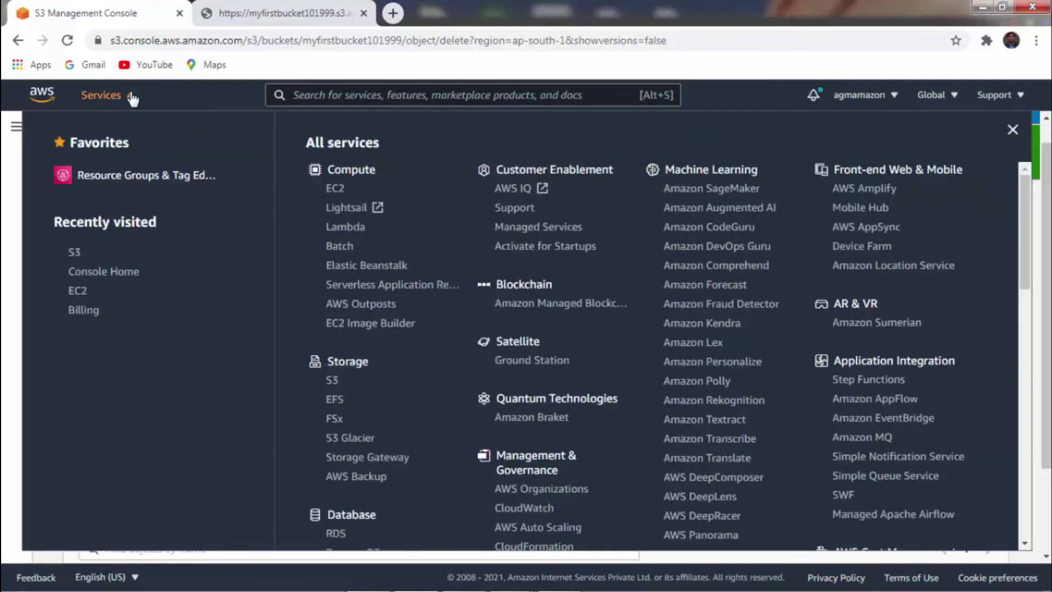
click(334, 382)
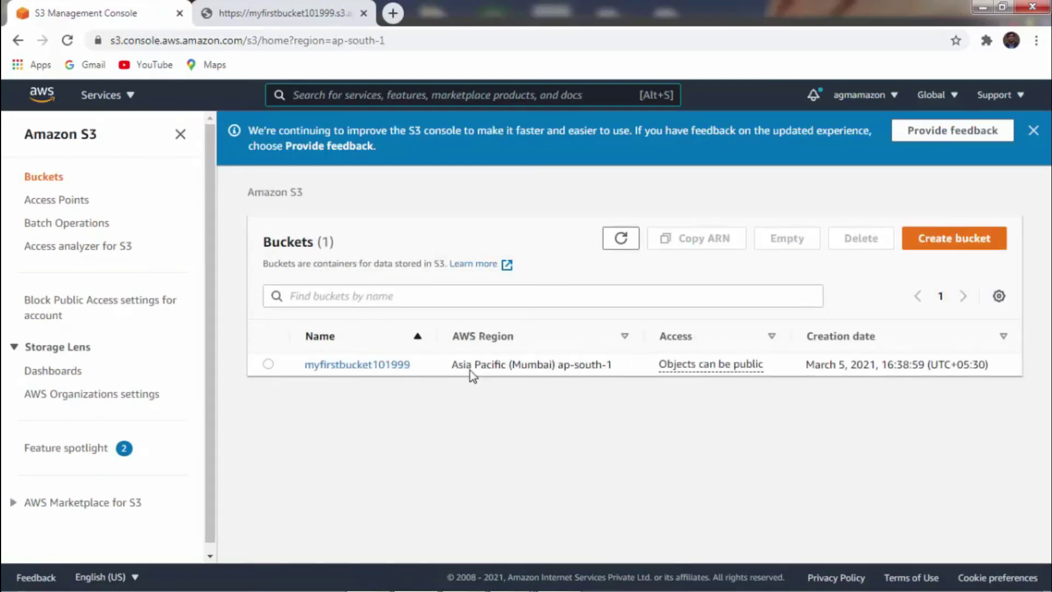
click(269, 365)
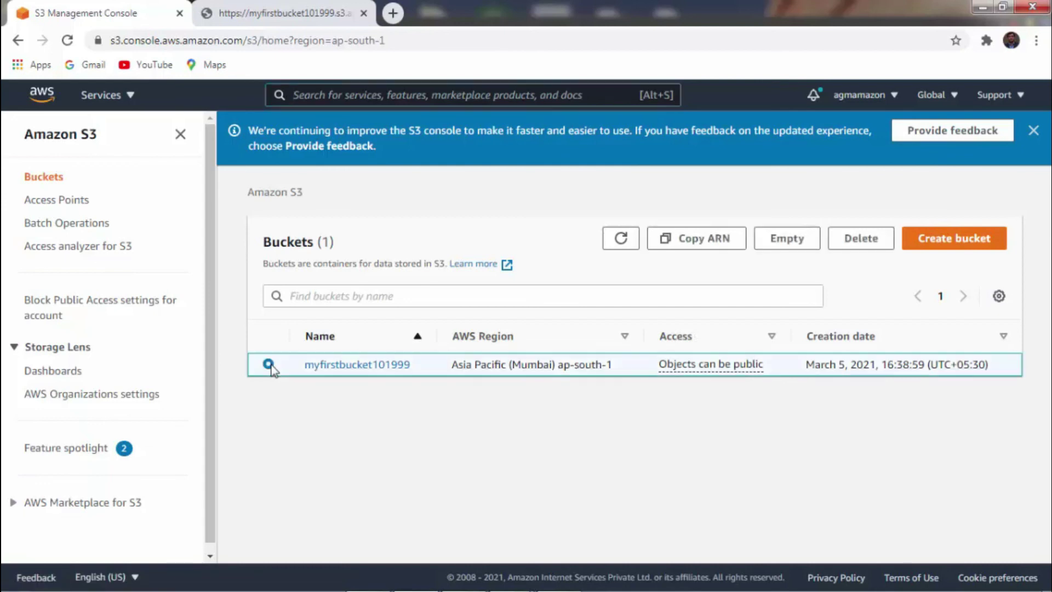
click(864, 241)
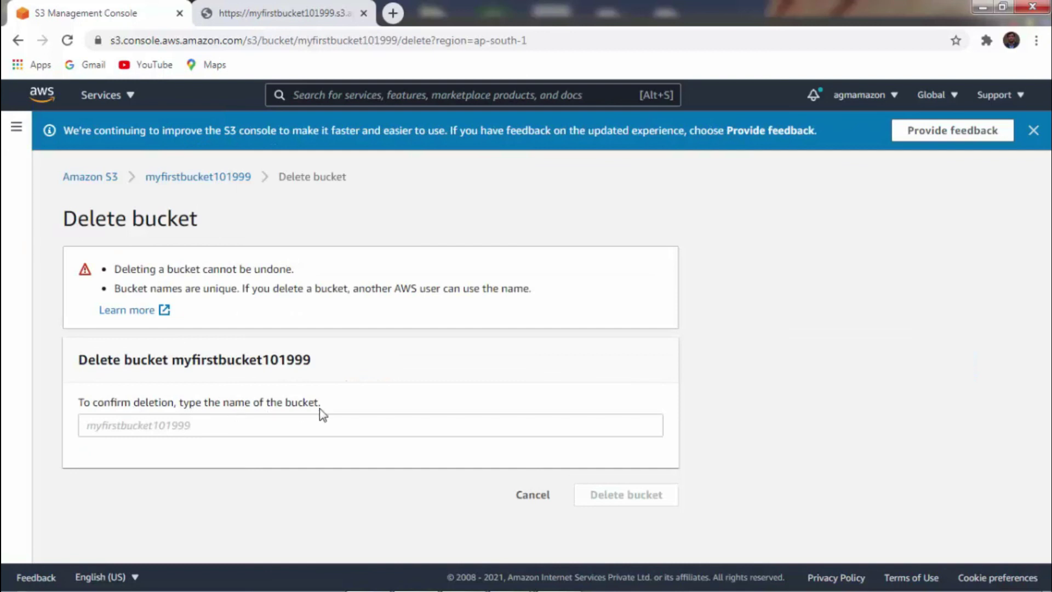
click(262, 426)
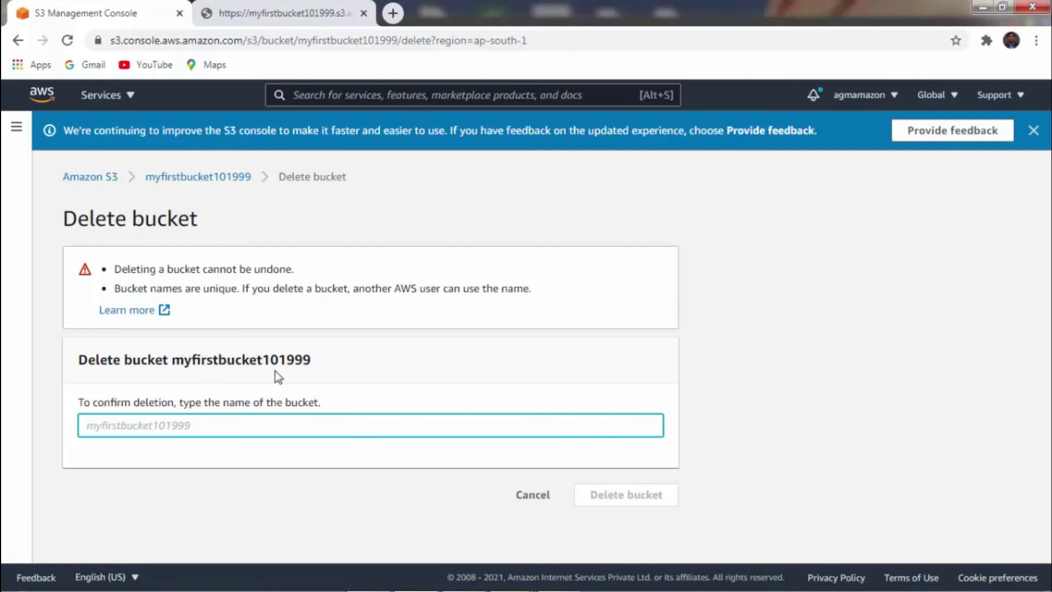
drag(184, 361, 172, 361)
drag(302, 336, 359, 348)
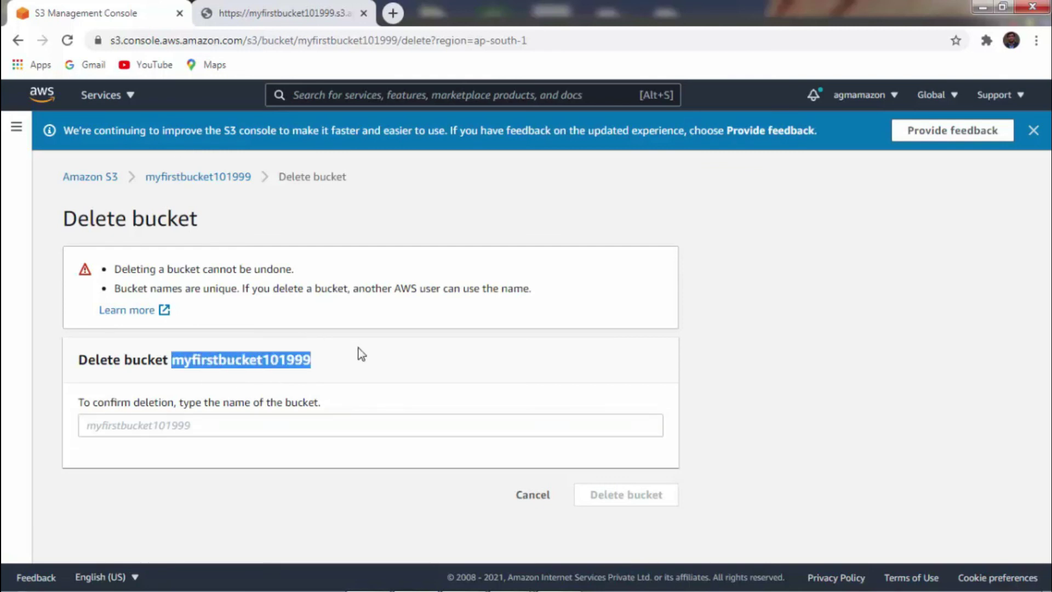
key(ctrl+c)
click(331, 428)
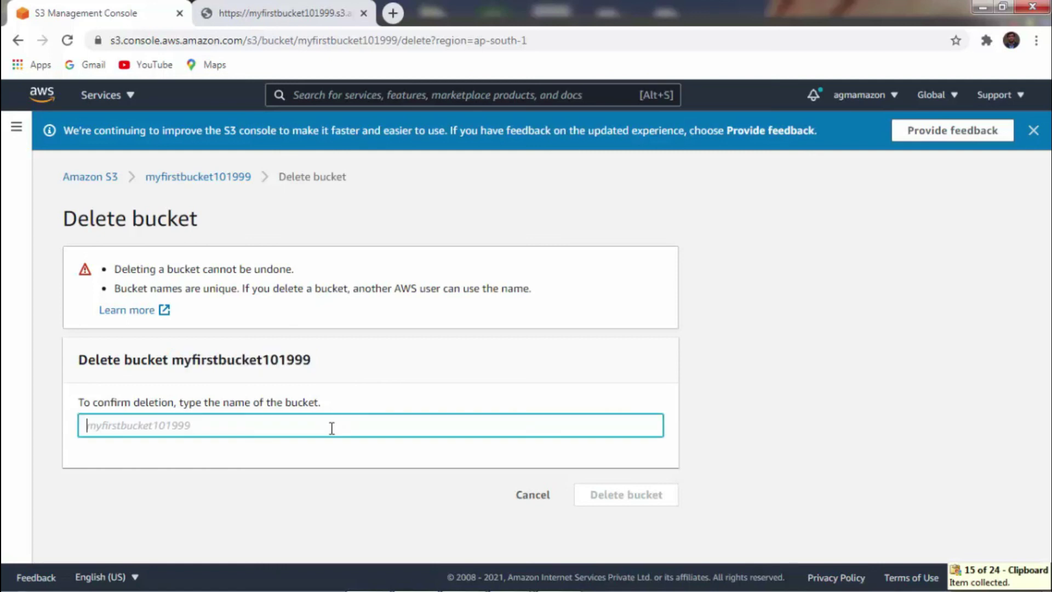
key(ctrl+v)
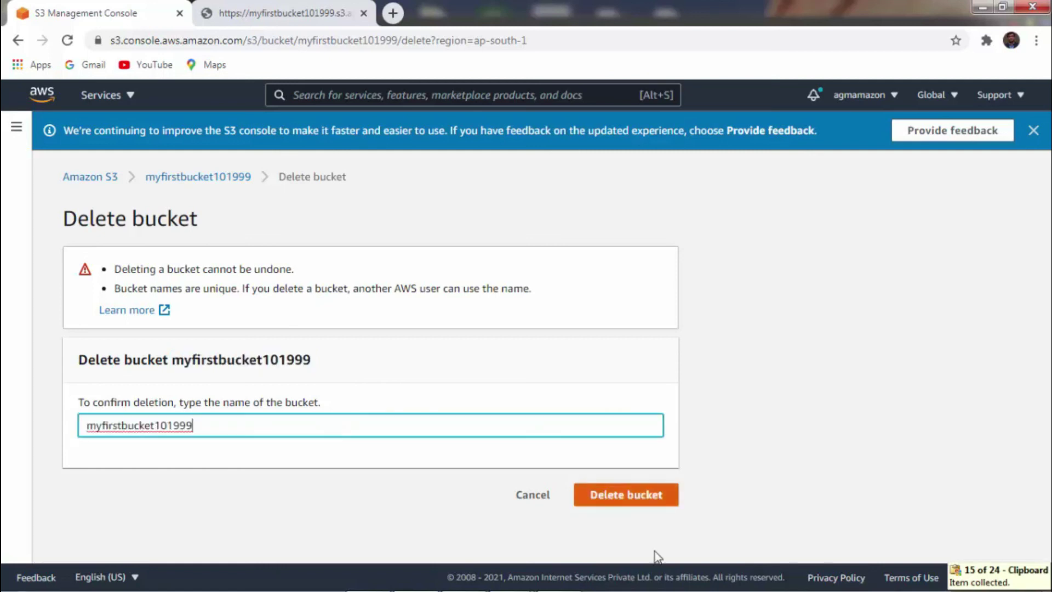
click(626, 502)
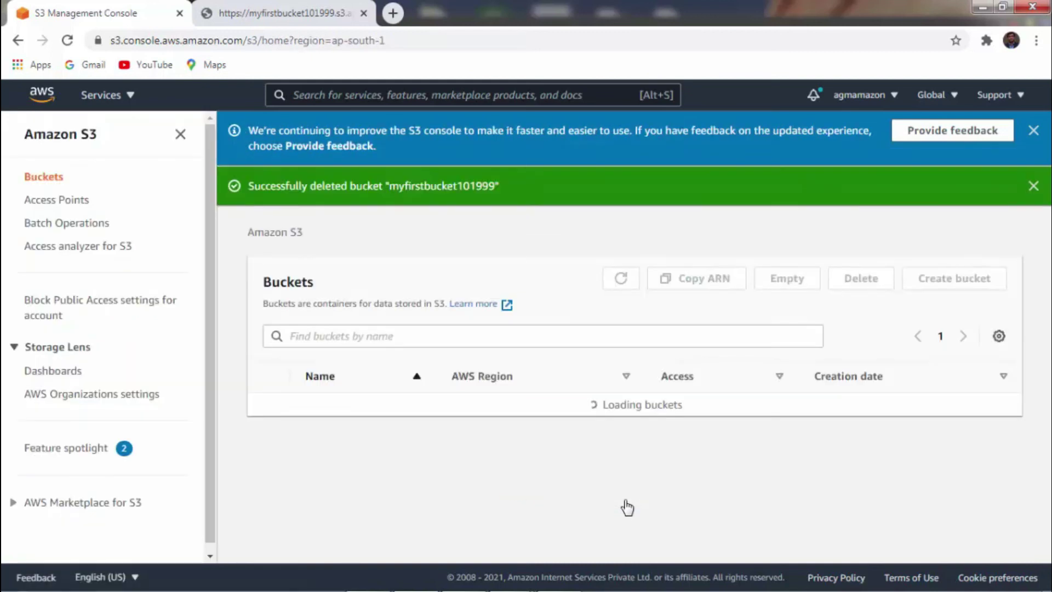